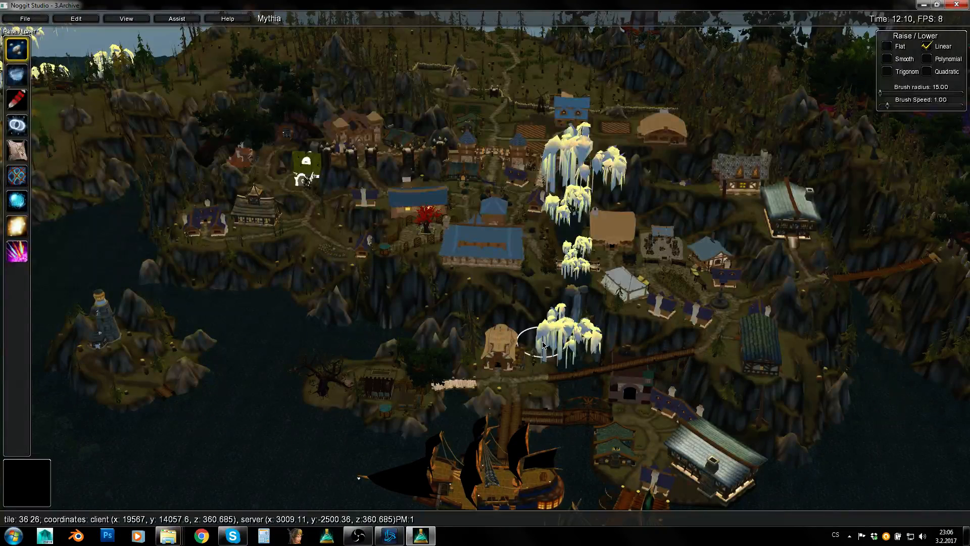
Hide the small doodad models and the water across the whole harbour town
right_click_drag(544, 341, 545, 341)
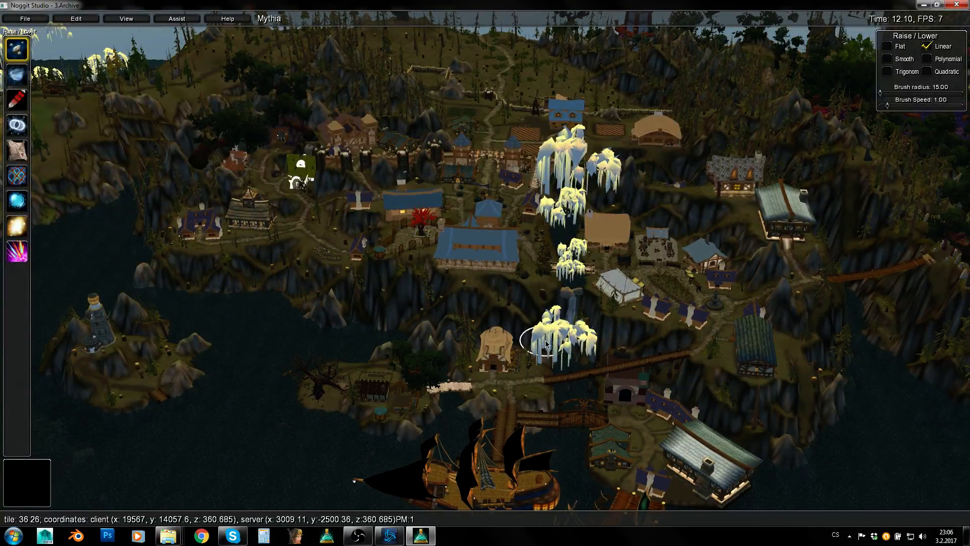
key("F1")
key("F4")
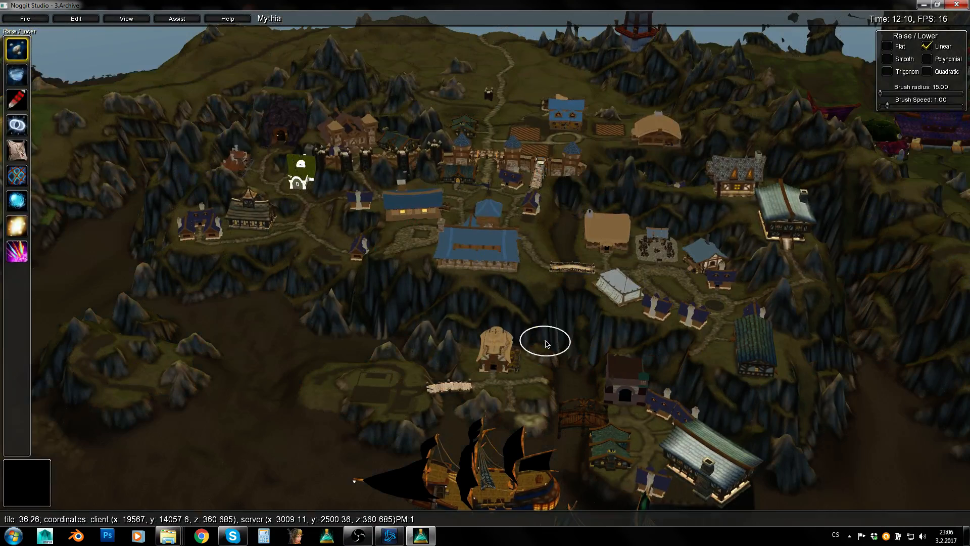
right_click_drag(545, 341, 625, 342)
key("a")
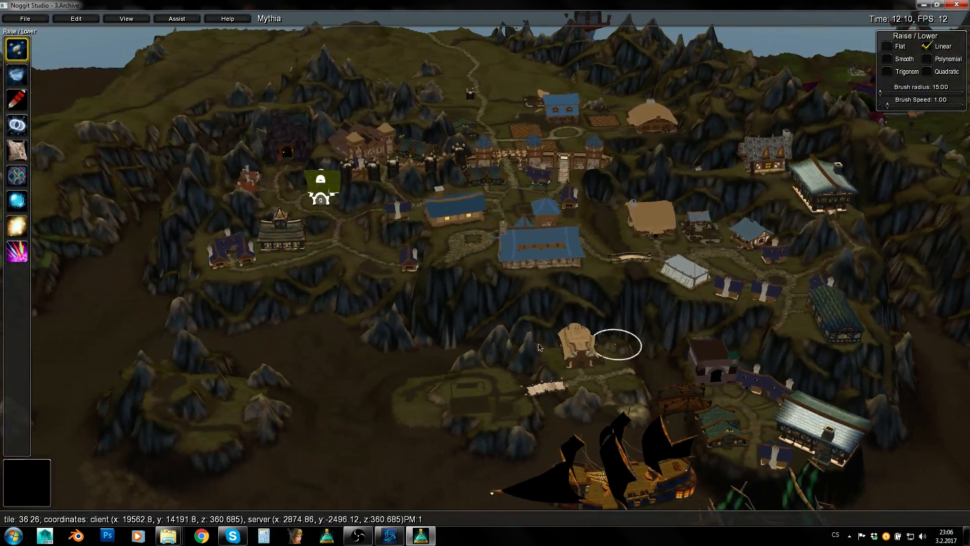
right_click_drag(519, 347, 472, 340)
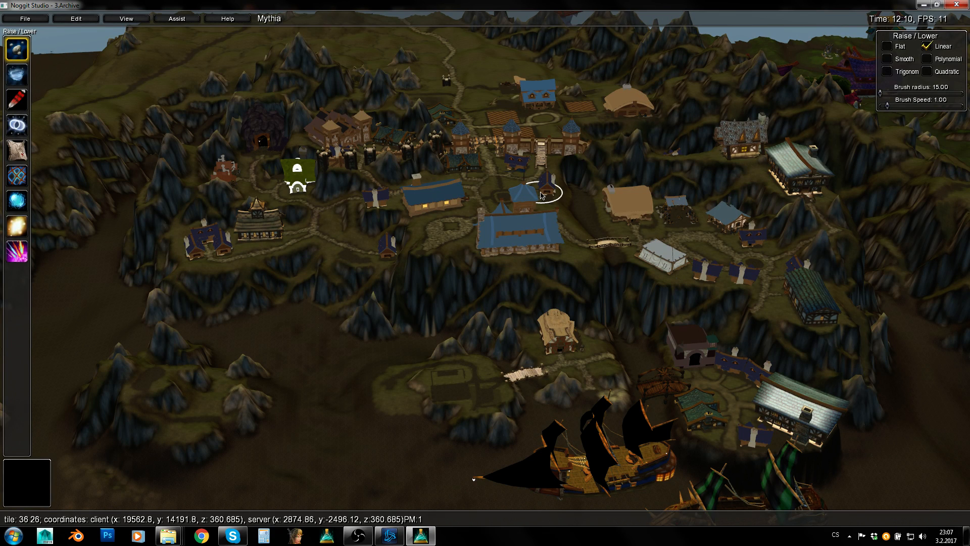
Examine the bare town layout from above, including the cliffs, footpaths and buildings on the main plateau
right_click_drag(505, 262, 637, 275)
key("w")
key("d")
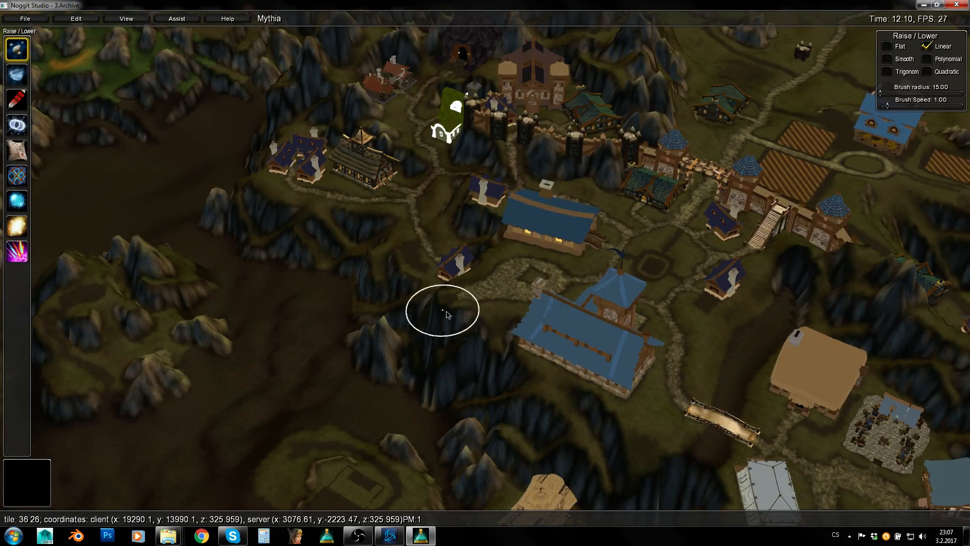
right_click_drag(448, 315, 710, 322)
key("a")
key("s")
right_click_drag(515, 336, 648, 355)
key("a")
key("a")
key("d")
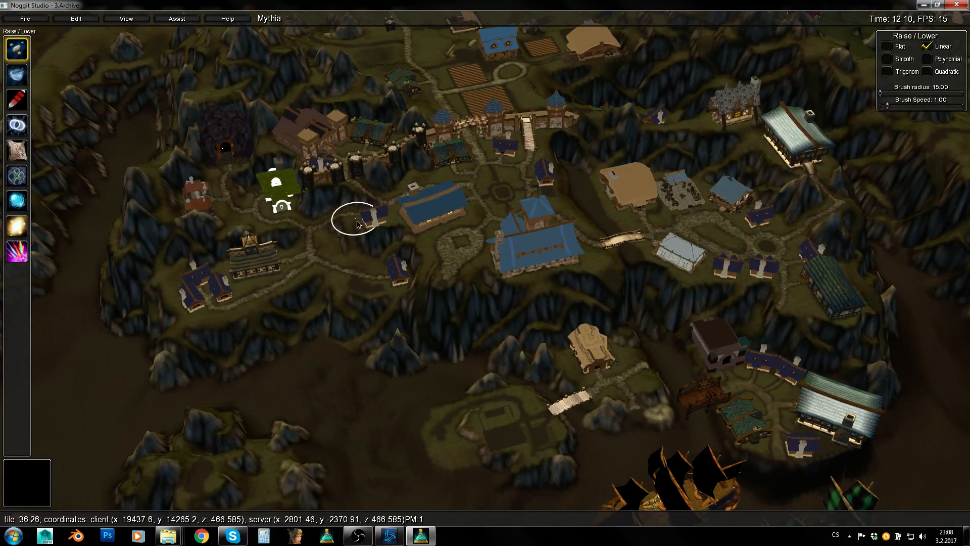
Inspect the wooden bridge and the dry river channel between the large blue-roofed hall and the white tent
key("w")
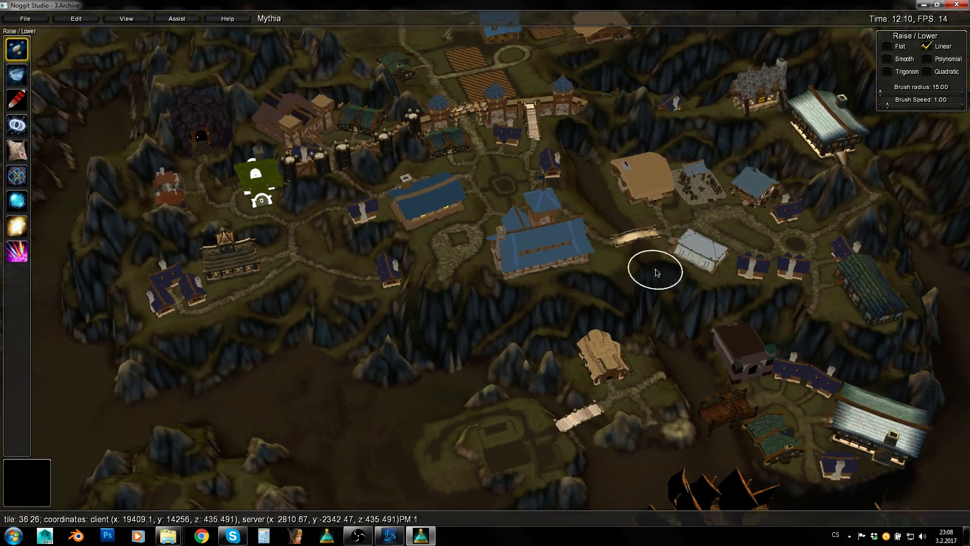
key("d")
right_click_drag(647, 273, 612, 299)
key("w")
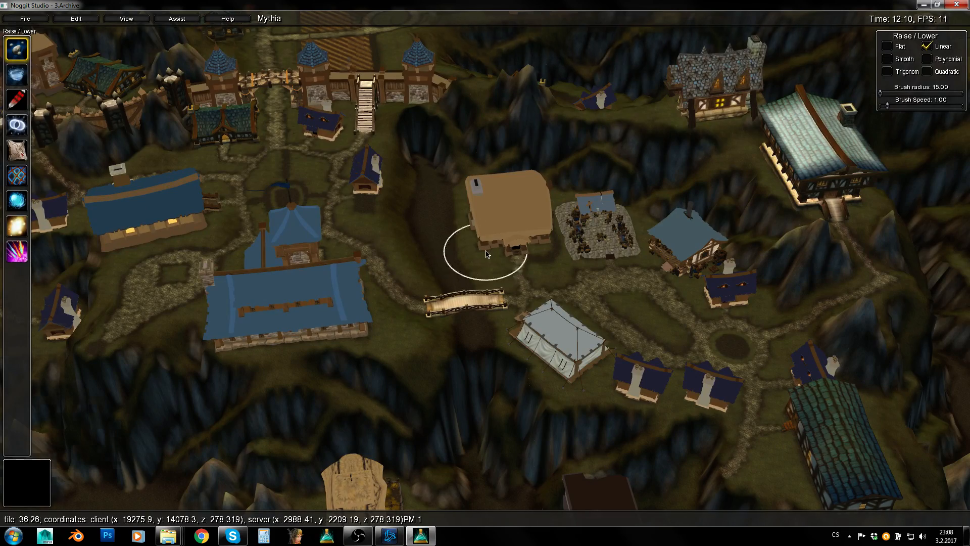
key("w")
key("w")
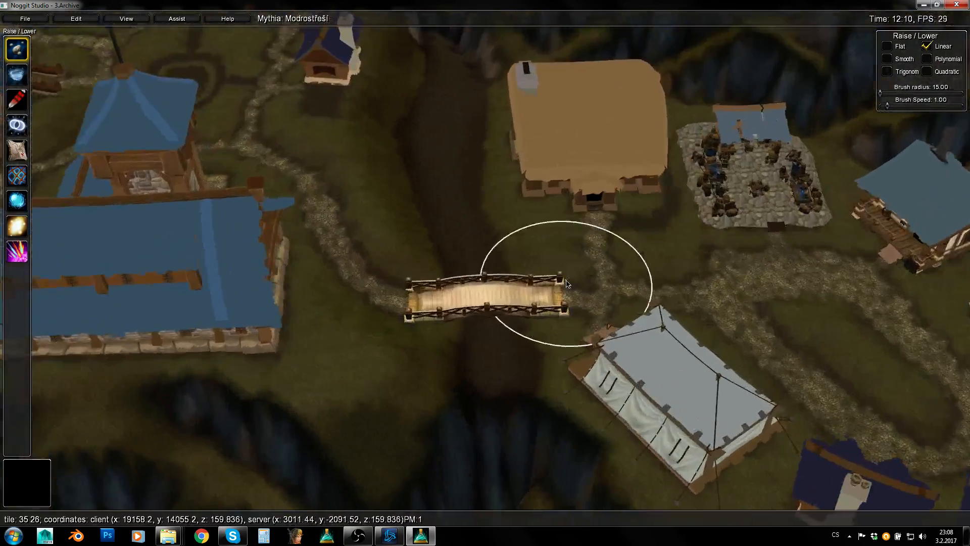
Show the doodad models and water around the wooden bridge for comparison, and hide both again
key("F1")
right_click_drag(574, 279, 559, 275)
key("F4")
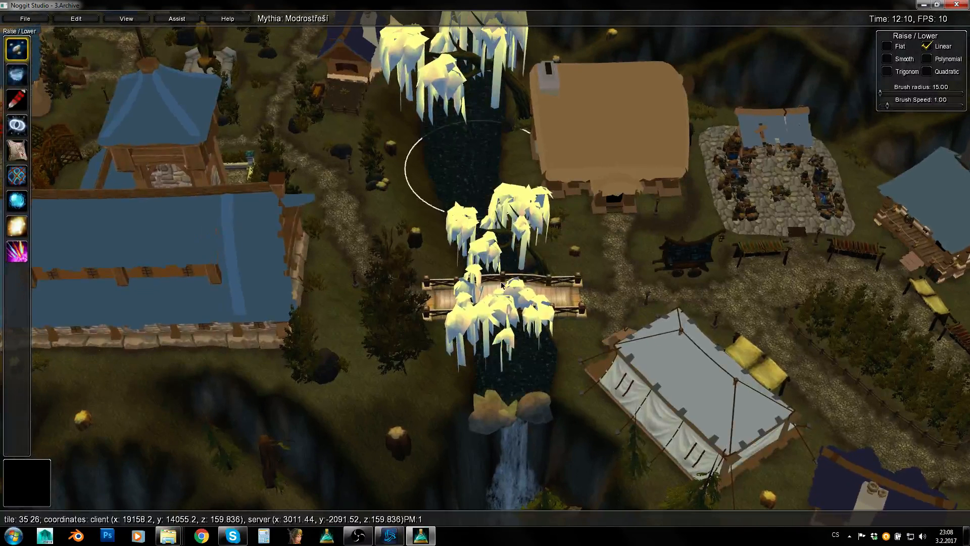
key("F1")
key("F4")
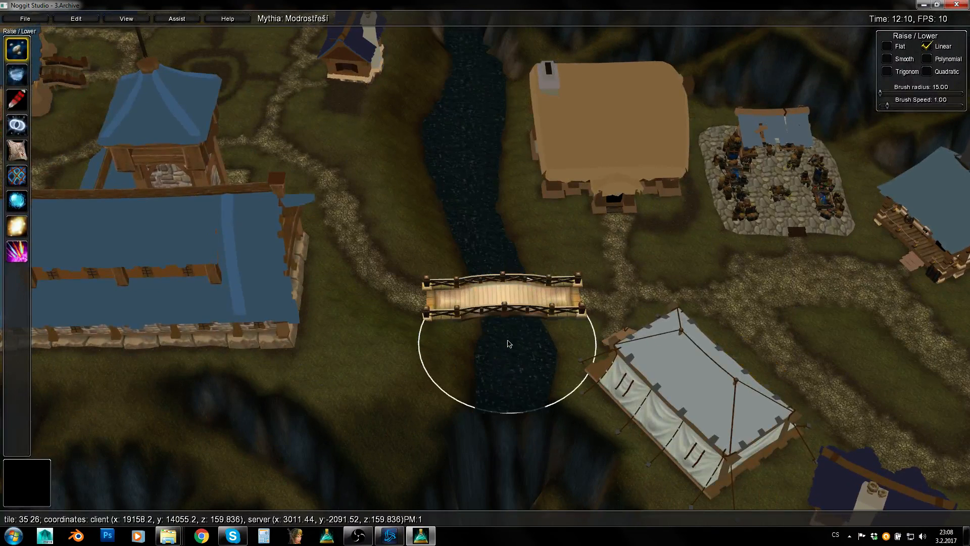
key("s")
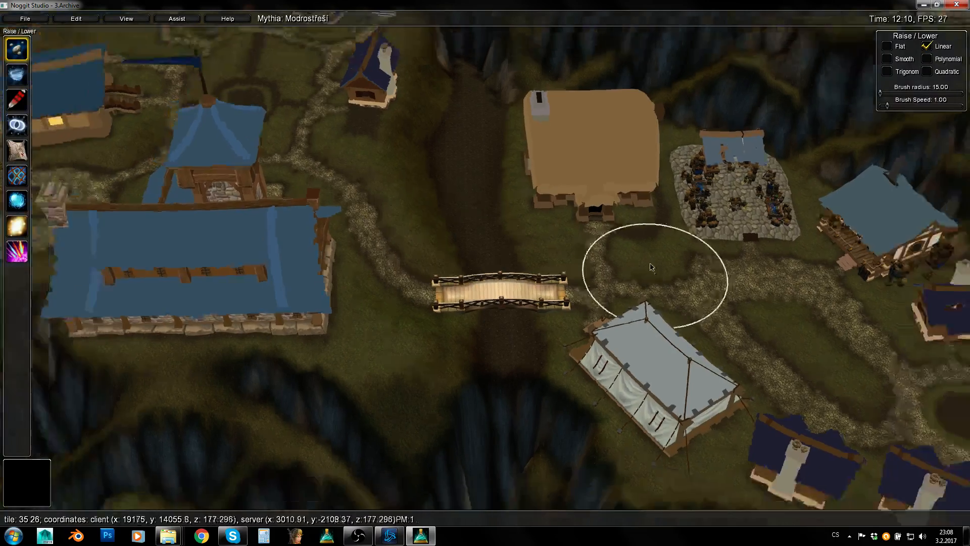
Examine the buildings around the town centre and the two timber-framed houses on the ledge above the market
key("a")
right_click_drag(687, 224, 684, 228)
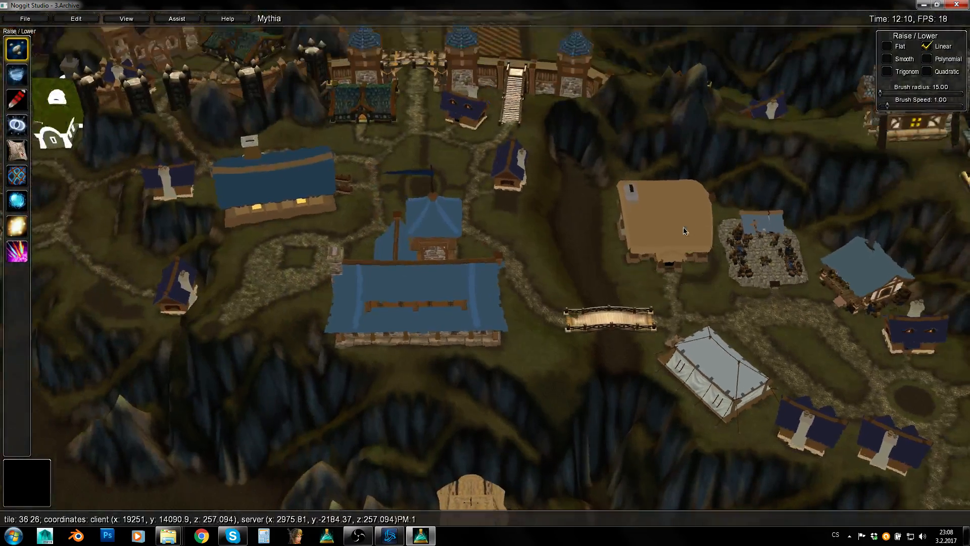
key("w")
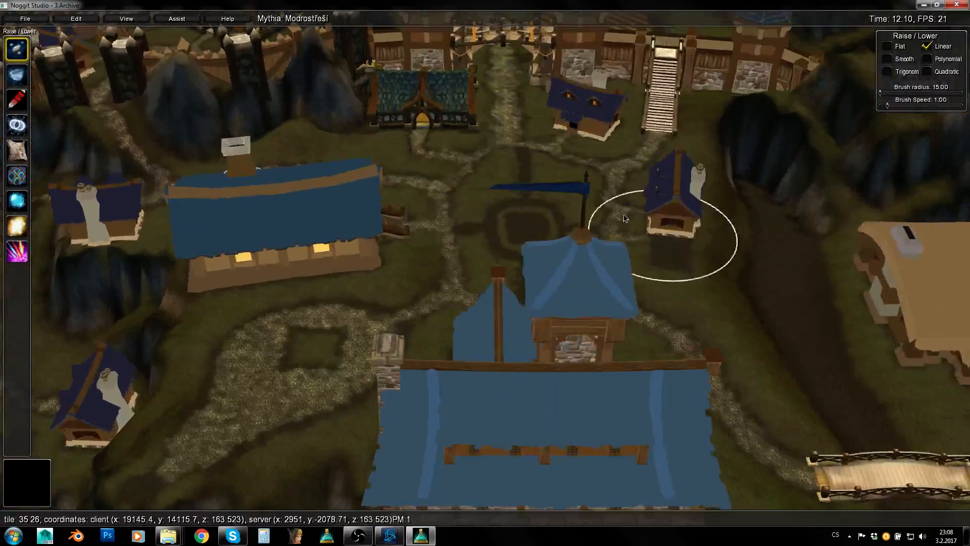
right_click_drag(505, 161, 816, 149)
key("d")
key("w")
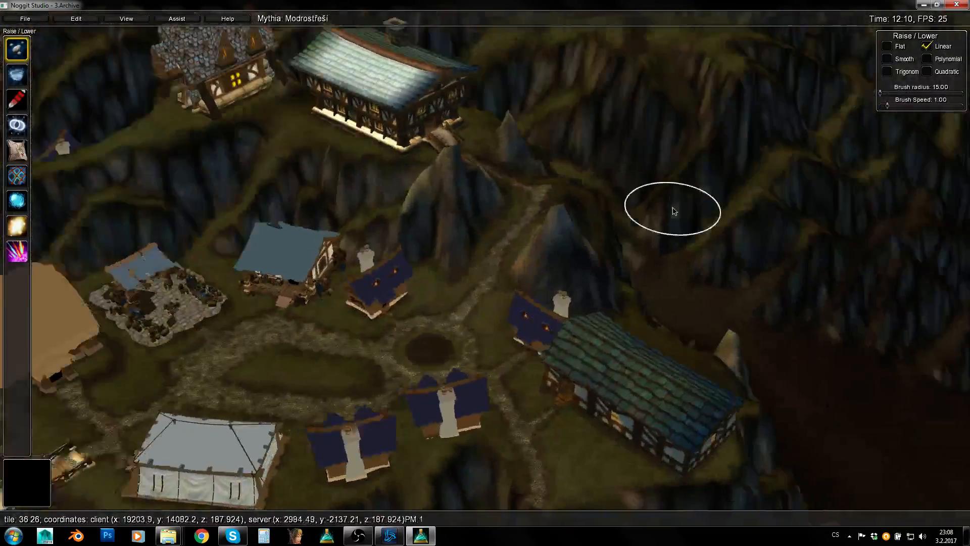
key("a")
key("w")
right_click_drag(728, 233, 705, 215)
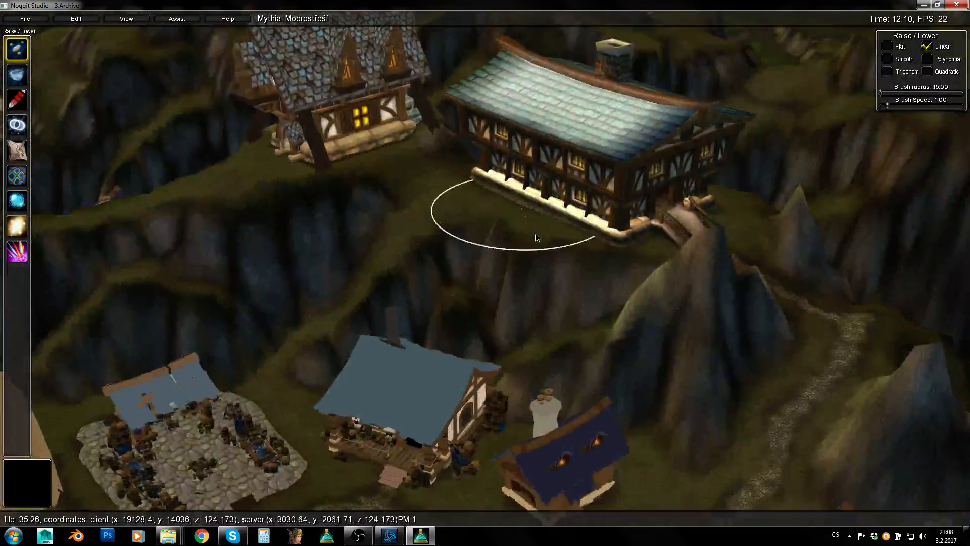
key("w")
key("e")
right_click_drag(602, 223, 624, 200)
key("s")
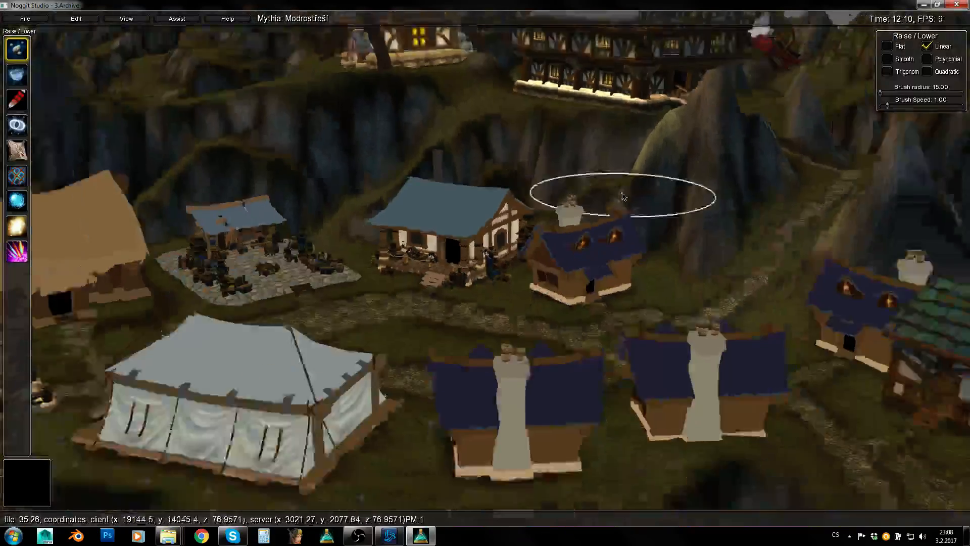
key("w")
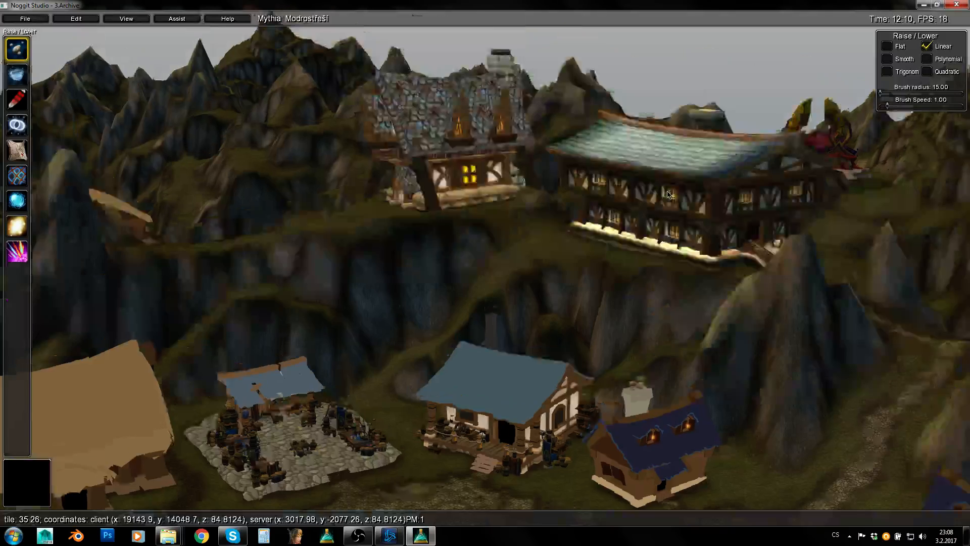
key("s")
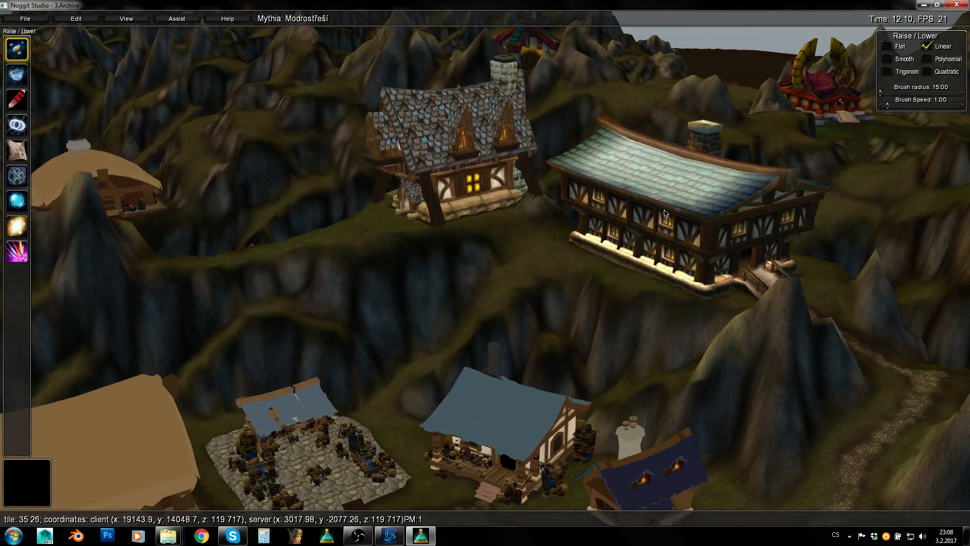
Select the stone-roofed house on the upper ledge to check its model, and clear the selection
left_click(665, 213)
left_click(489, 143)
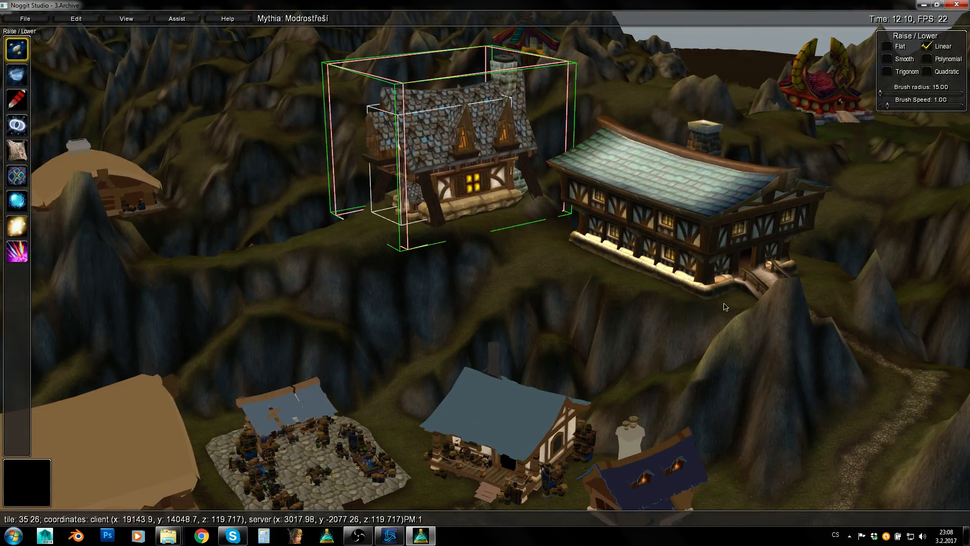
left_click(554, 276)
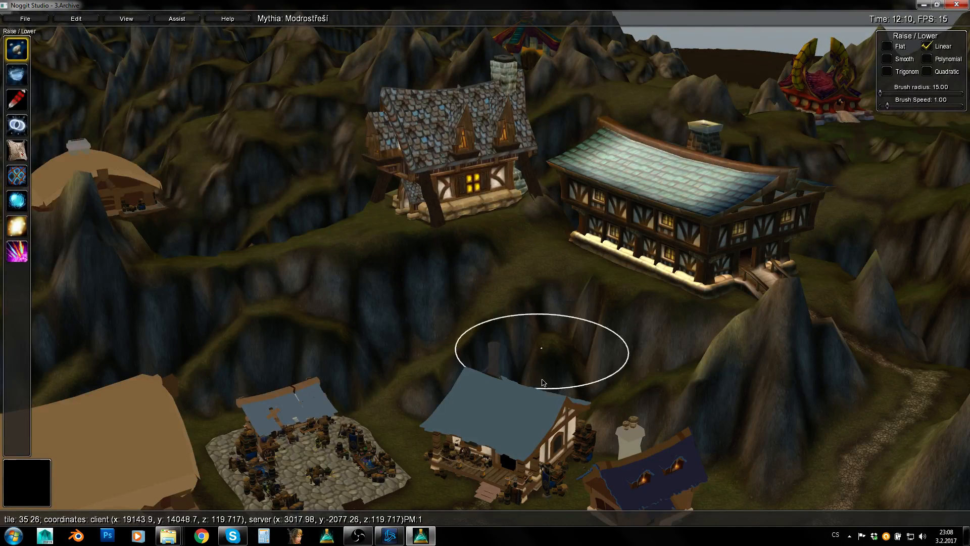
Select the thatched longhouse beside the cluster of small blue-roofed houses, and clear the selection
mouse_move(632, 281)
right_mouse_down()
mouse_move(626, 343)
mouse_move(601, 346)
right_mouse_up()
key("s")
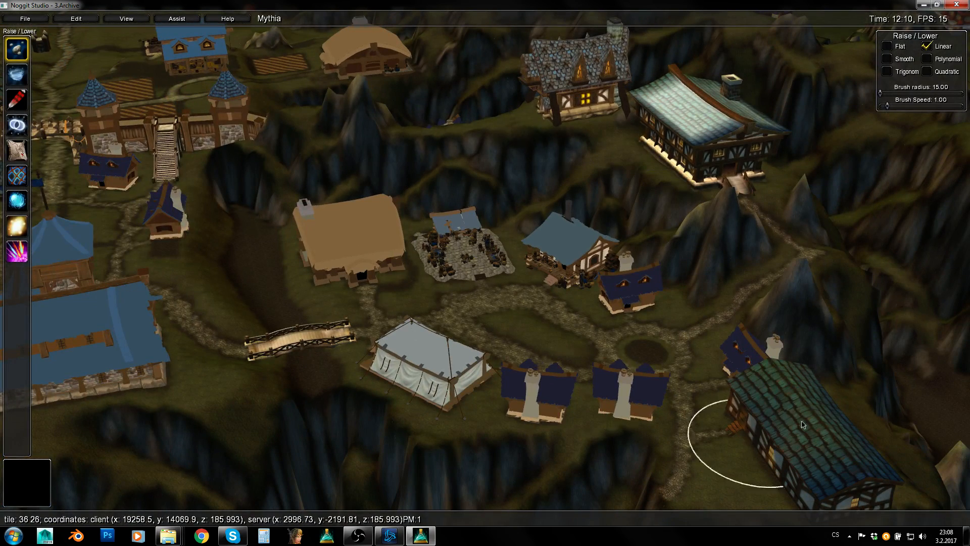
key("s")
mouse_move(862, 243)
right_mouse_down()
mouse_move(837, 234)
mouse_move(662, 259)
mouse_move(679, 252)
mouse_move(508, 257)
mouse_move(543, 286)
right_mouse_up()
key("w")
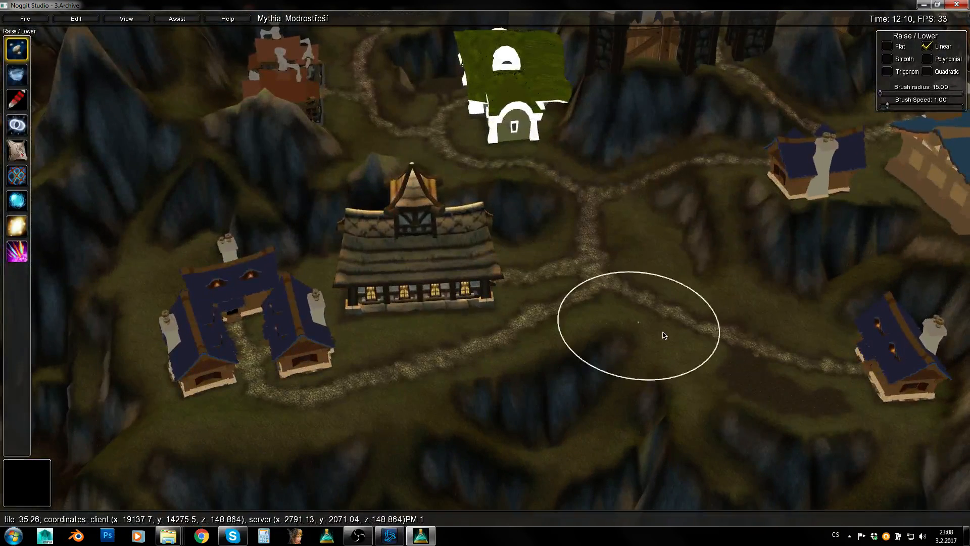
left_click(399, 280)
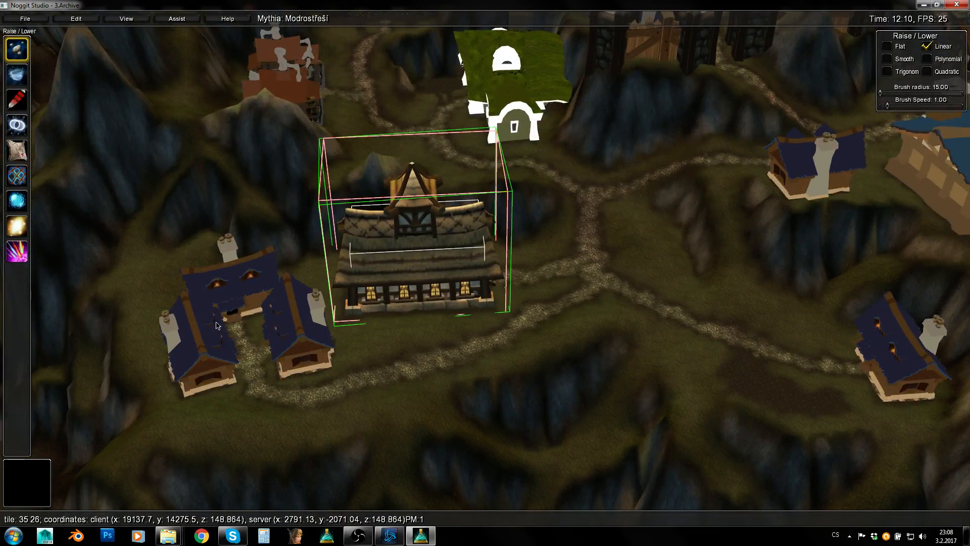
left_click(462, 387)
Show the doodad models around the graveyard next to the lone blue-roofed cottage and inspect the spot
key("w")
right_click_drag(413, 361, 657, 355)
key("F1")
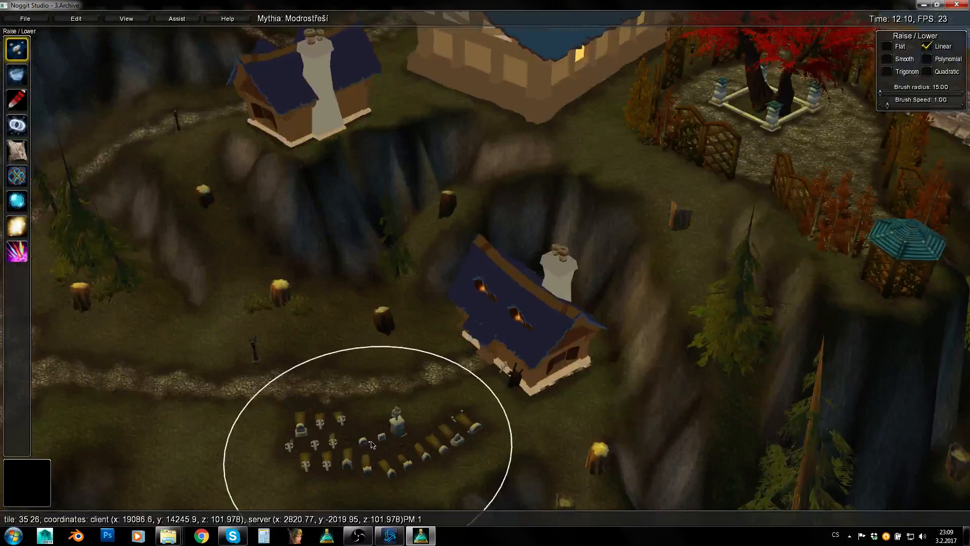
right_click_drag(727, 334, 175, 330)
key("d")
Examine the white grass-roofed house and the footpaths leading to the fortified wall without doodad models
mouse_move(540, 330)
right_mouse_down()
mouse_move(472, 314)
mouse_move(384, 323)
mouse_move(351, 247)
mouse_move(357, 208)
mouse_move(397, 196)
right_mouse_up()
key("w")
key("s")
key("w")
right_click_drag(486, 194, 615, 205)
key("s")
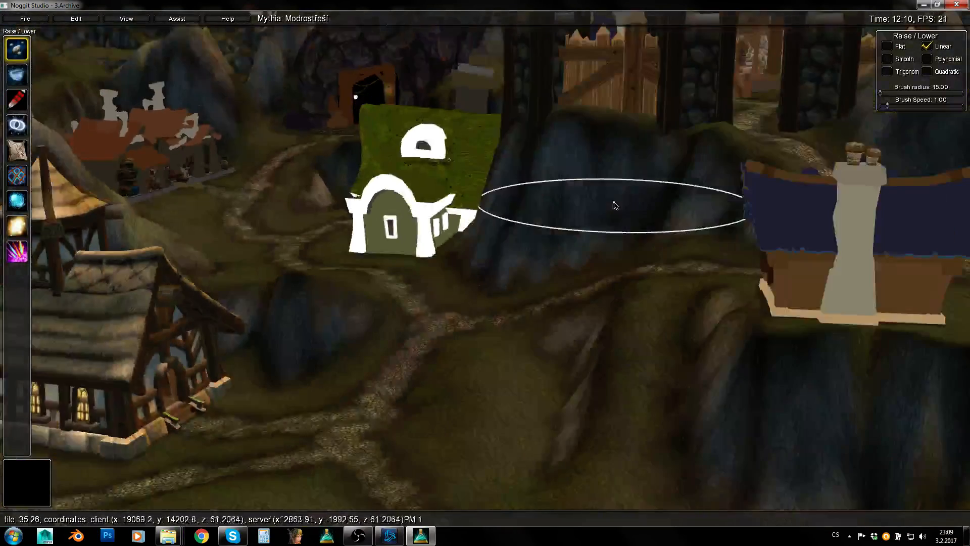
key("q")
right_click_drag(544, 214, 683, 318)
key("s")
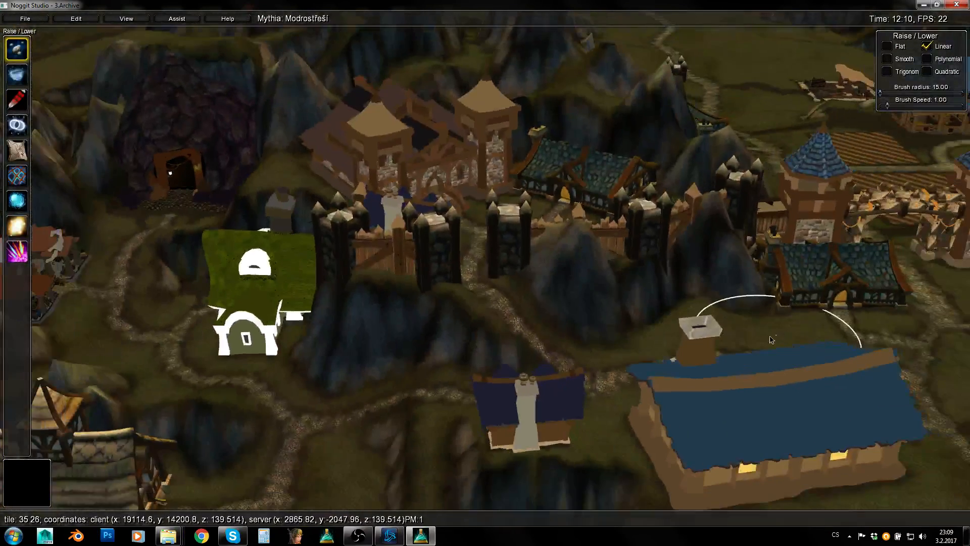
Inspect the orange-roofed building on the path leading to the mine entrance
right_click_drag(771, 339, 546, 367)
mouse_move(560, 314)
right_mouse_down()
mouse_move(664, 215)
mouse_move(628, 253)
mouse_move(554, 270)
mouse_move(559, 247)
mouse_move(641, 191)
mouse_move(608, 211)
mouse_move(562, 201)
mouse_move(519, 175)
right_mouse_up()
key("w")
key("w")
key("s")
key("w")
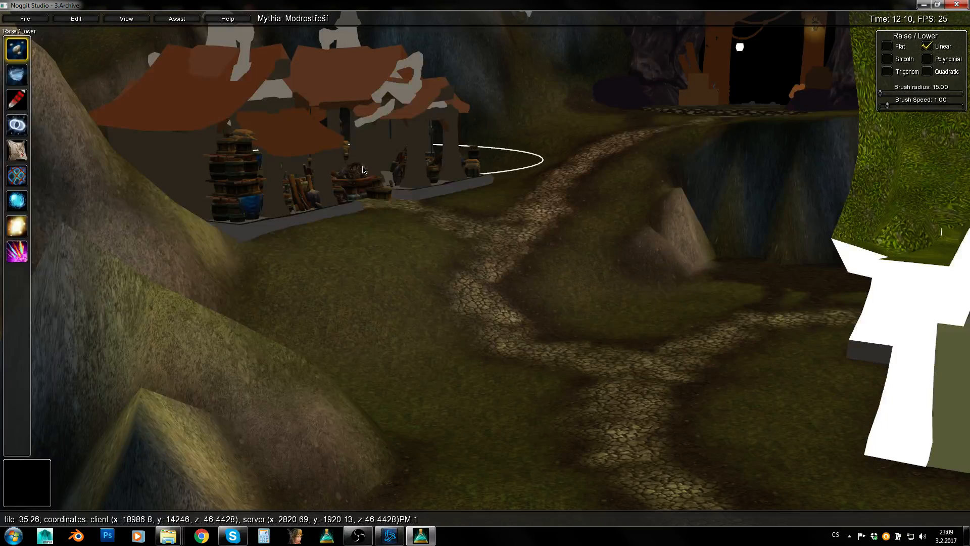
Inspect the twin-towered hall and the green-roofed building behind the fortified wall
key("q")
right_click_drag(404, 223, 437, 278)
key("s")
mouse_move(613, 171)
right_mouse_down()
mouse_move(688, 242)
mouse_move(693, 329)
mouse_move(665, 332)
mouse_move(606, 377)
mouse_move(604, 393)
right_mouse_up()
key("d")
key("w")
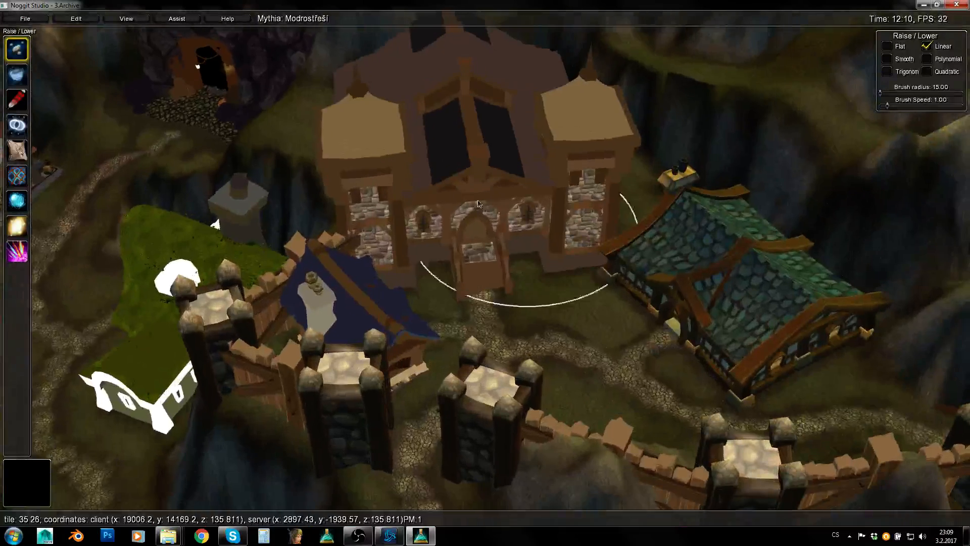
Examine the town square buildings and the lower harbour islands with their bridges and moored ship
key("s")
mouse_move(447, 350)
right_mouse_down()
mouse_move(613, 370)
mouse_move(629, 399)
right_mouse_up()
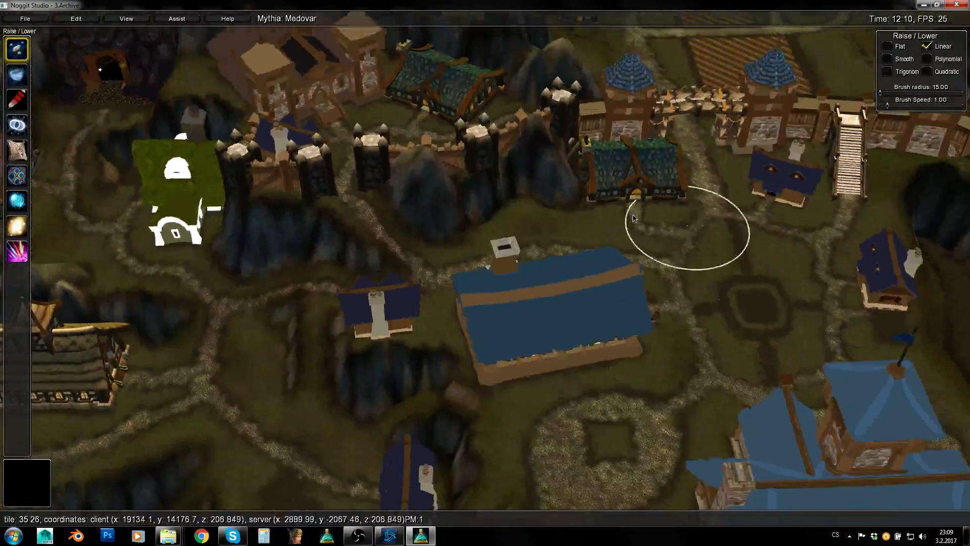
key("s")
right_click_drag(566, 298, 672, 363)
key("w")
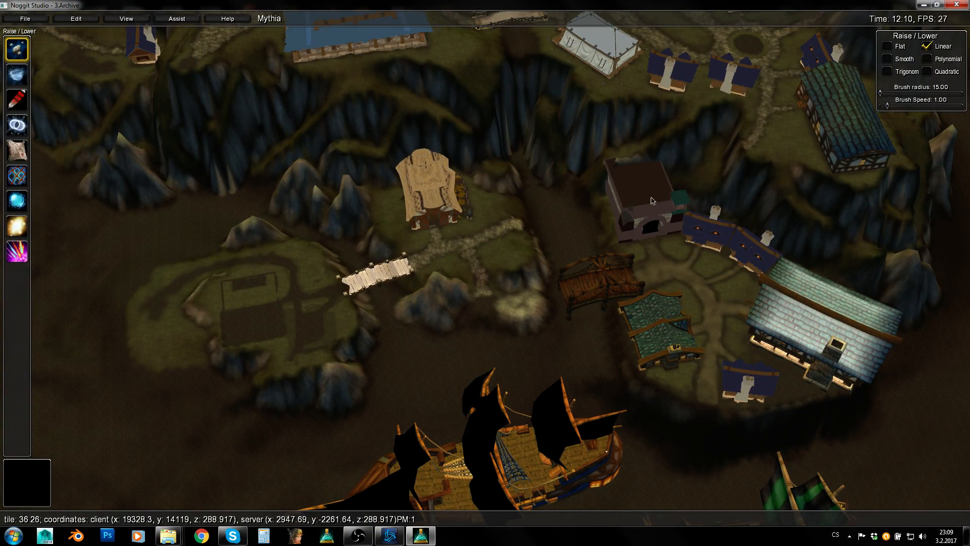
right_click_drag(651, 201, 600, 218)
key("w")
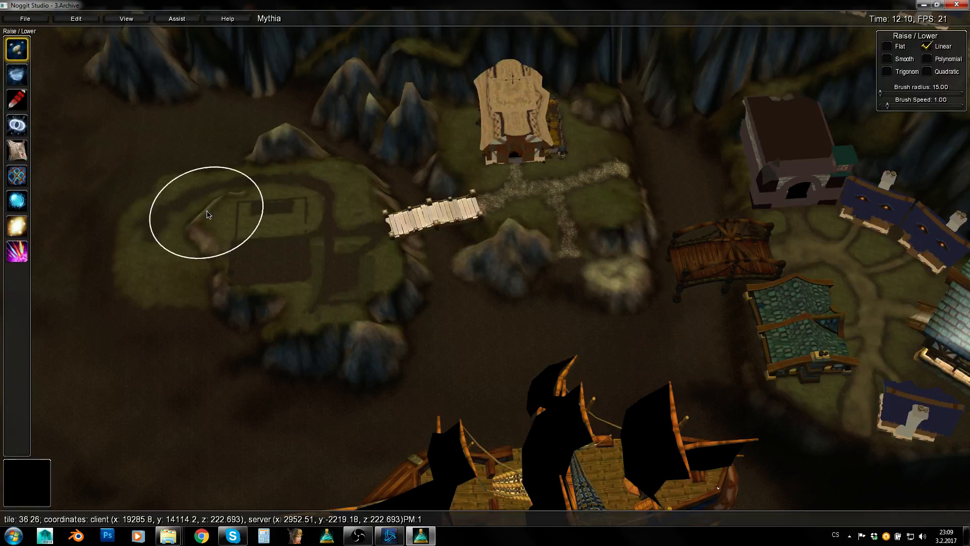
Show the doodad models around the harbour docks and ships for inspection, and hide them again
key("F1")
right_click_drag(273, 254, 386, 264)
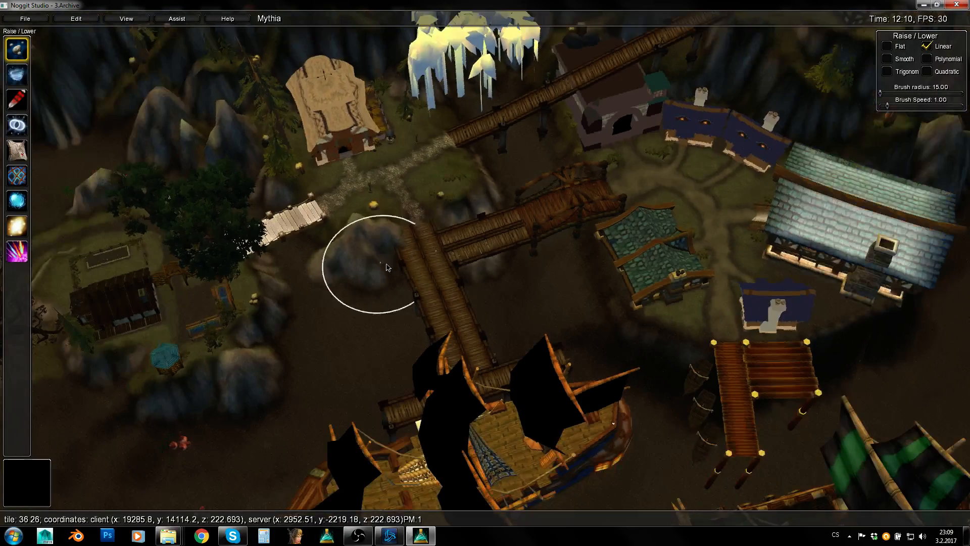
key("a")
right_click_drag(656, 265, 823, 228)
key("s")
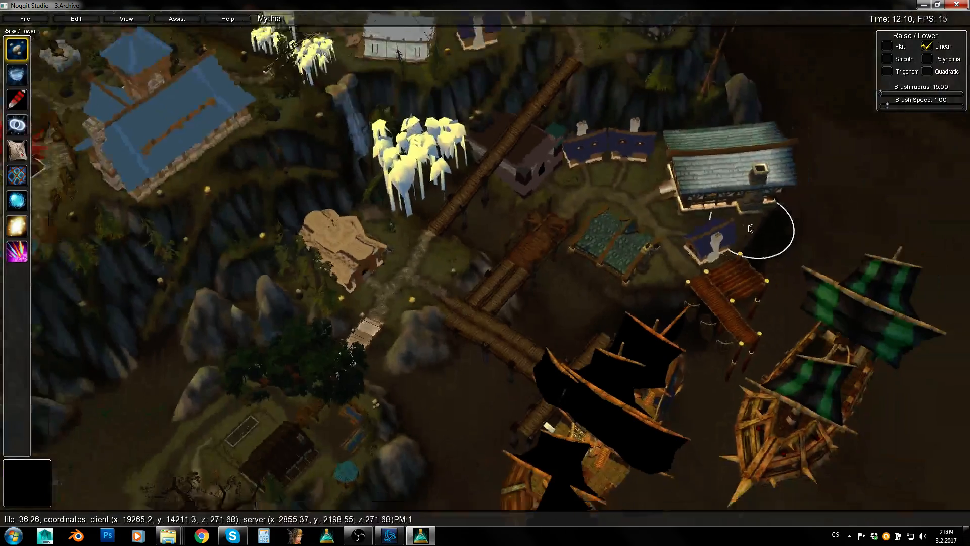
key("s")
key("F1")
right_click_drag(659, 283, 604, 251)
key("w")
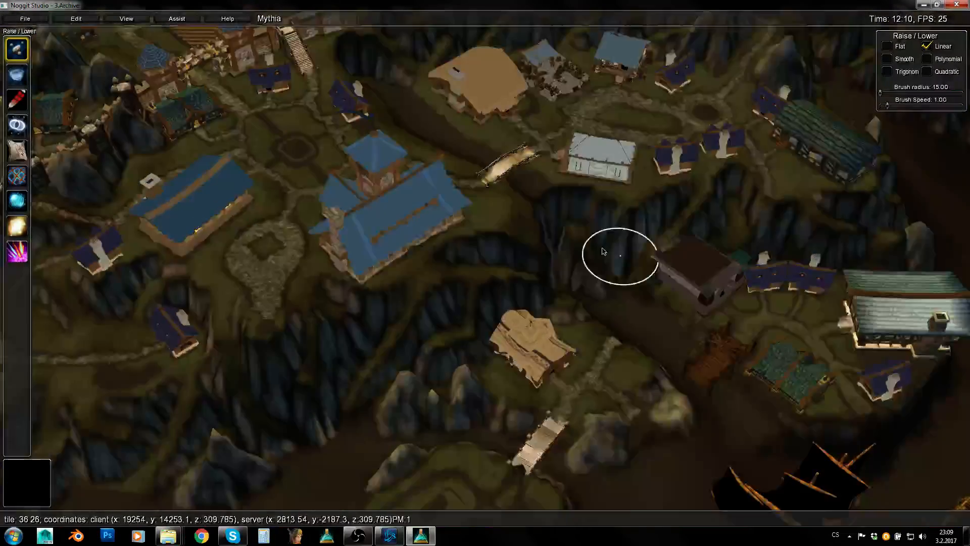
Survey the town from above, covering the blue-roofed halls, the harbour bridge, the fortified gate and the striped fields
key("s")
right_click_drag(711, 279, 662, 263)
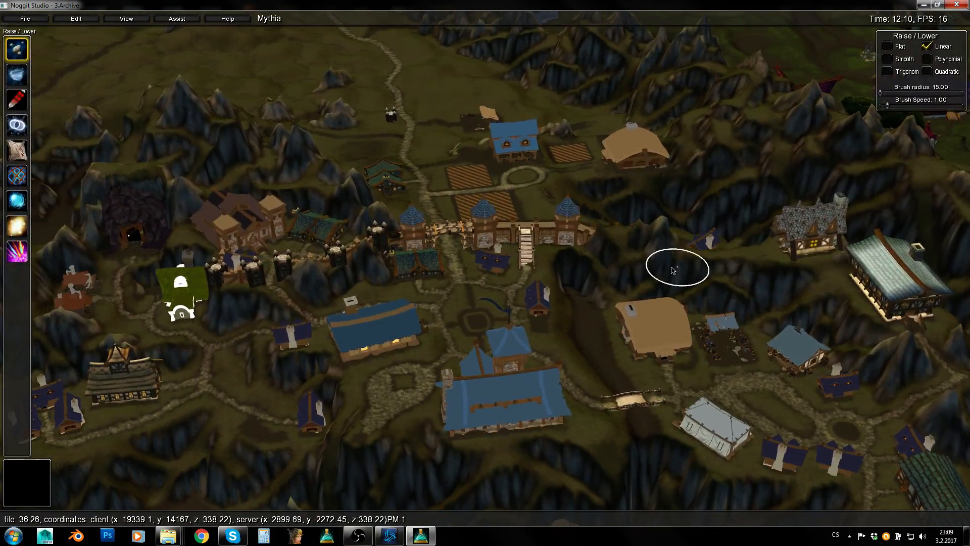
key("w")
right_click_drag(752, 278, 444, 323)
key("d")
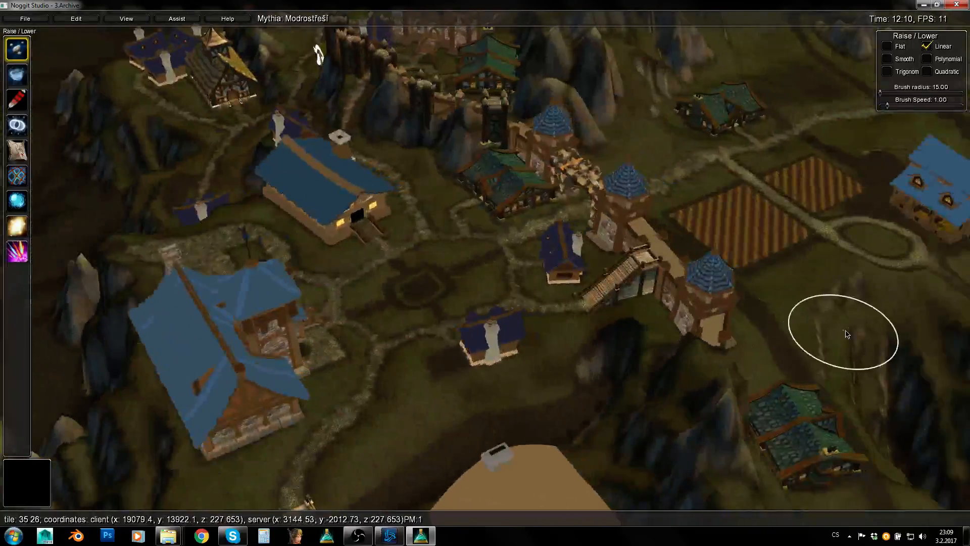
mouse_move(847, 334)
right_mouse_down()
mouse_move(386, 336)
mouse_move(736, 325)
mouse_move(524, 331)
mouse_move(748, 357)
mouse_move(672, 326)
mouse_move(617, 258)
right_mouse_up()
key("w")
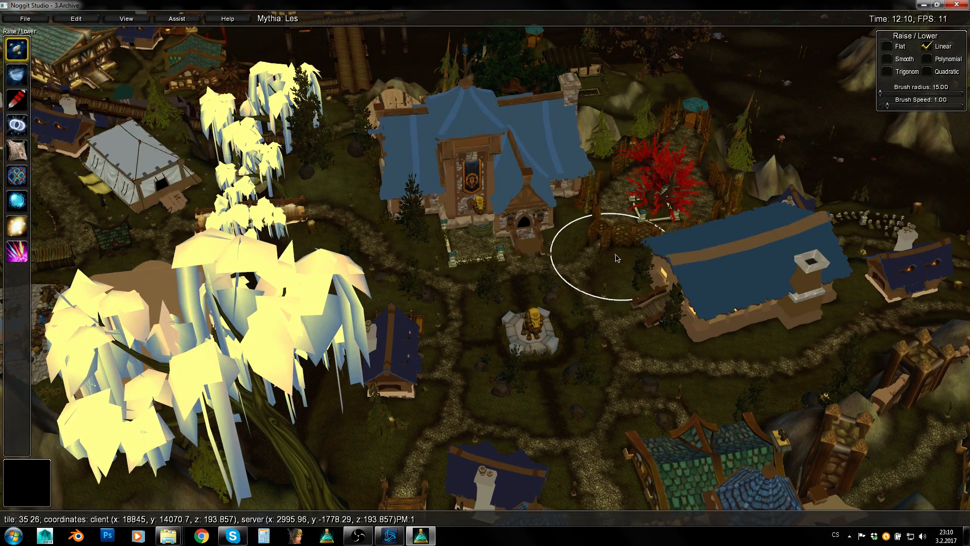
Hide the doodad models around the town square and examine the bare buildings, gate towers and fields outside the wall
key("F1")
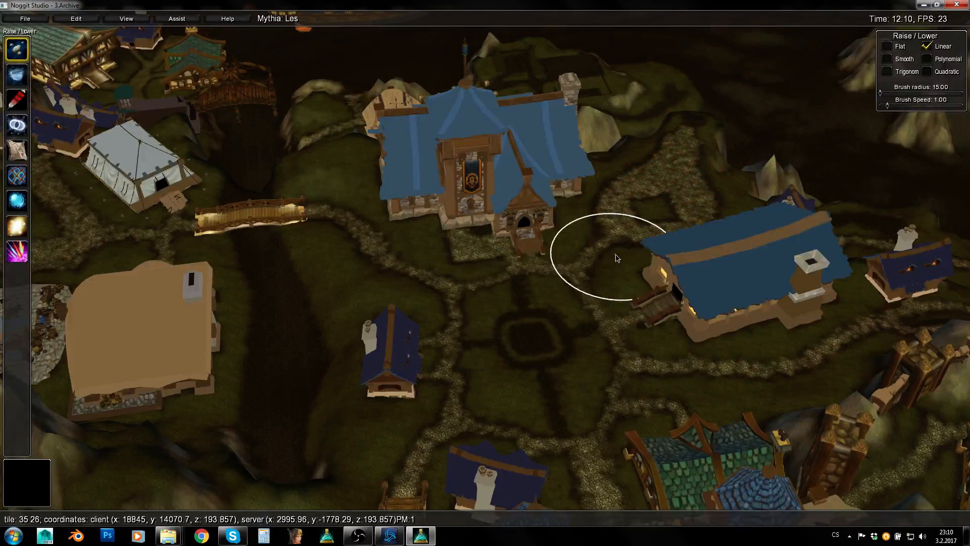
right_click_drag(757, 222, 58, 328)
key("d")
key("s")
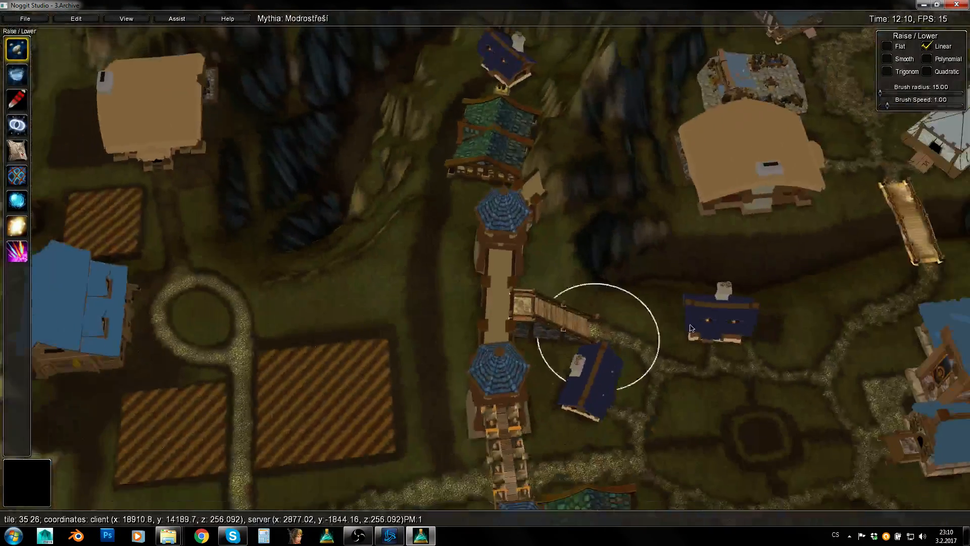
right_click_drag(739, 314, 396, 316)
key("s")
key("d")
Examine the open grassland outside the town along the winding stone path
right_click_drag(832, 363, 605, 164)
key("e")
key("w")
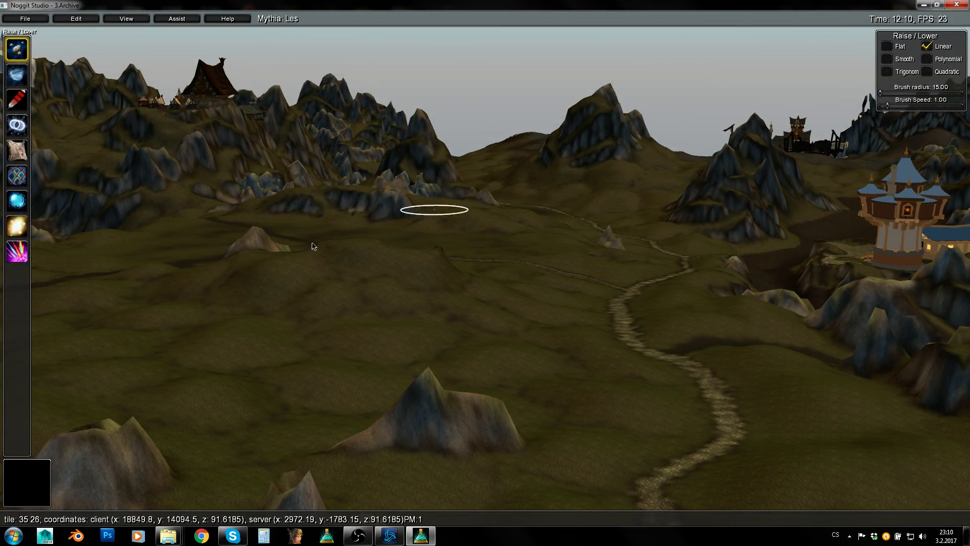
key("s")
key("q")
right_click_drag(667, 246, 733, 472)
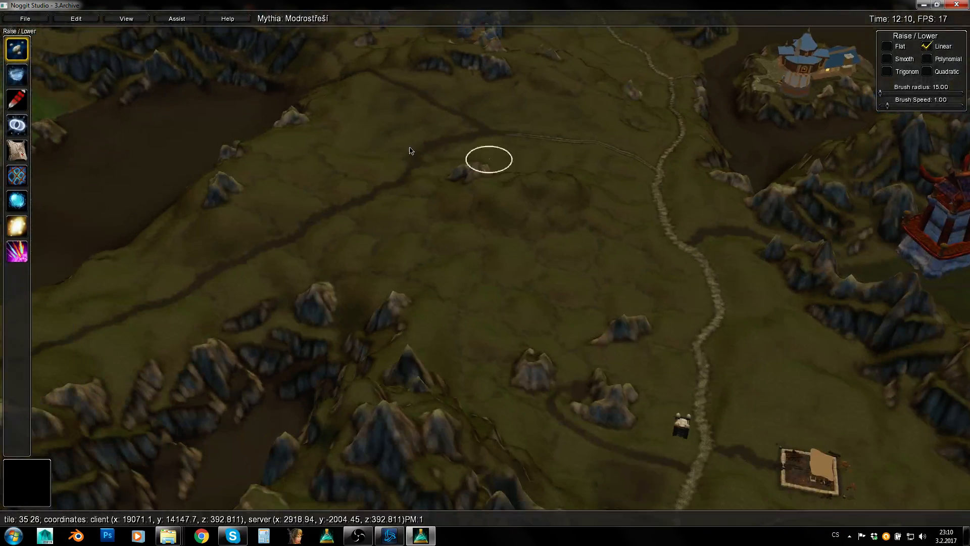
Inspect the enclosed valley with the red-roofed pagoda and the small island with the blue-roofed tower
key("s")
key("q")
right_click_drag(460, 182, 847, 273)
key("a")
key("w")
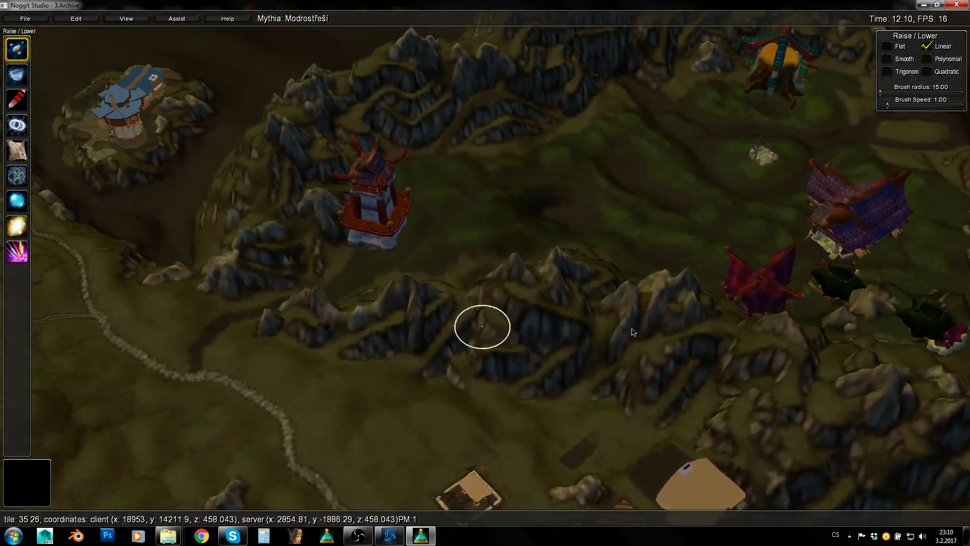
right_click_drag(581, 295, 302, 265)
key("w")
key("q")
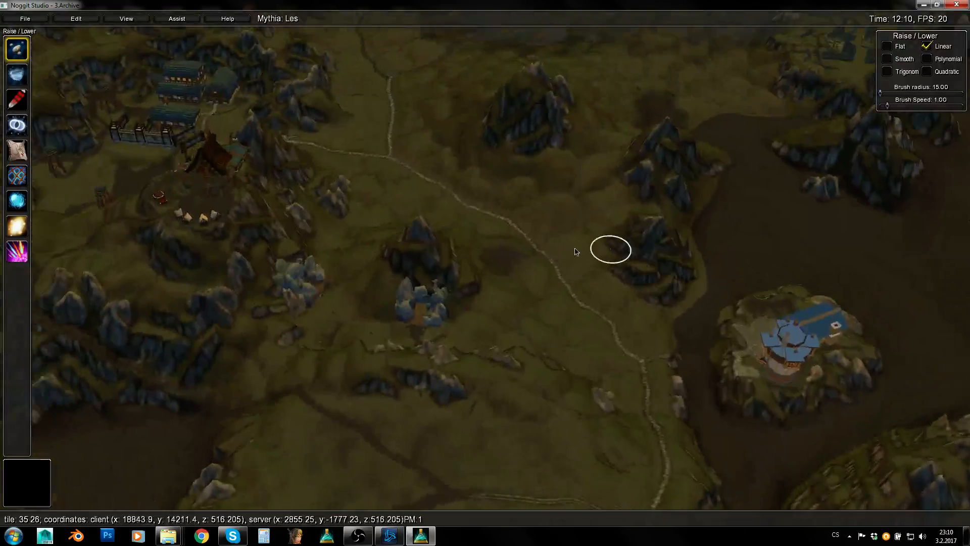
Examine the rocky hills and blue crystal-like rocks at ground level, and the stone path leading back to the town
key("e")
key("w")
key("d")
right_click_drag(580, 160, 62, 134)
key("d")
left_click_drag(505, 202, 286, 171)
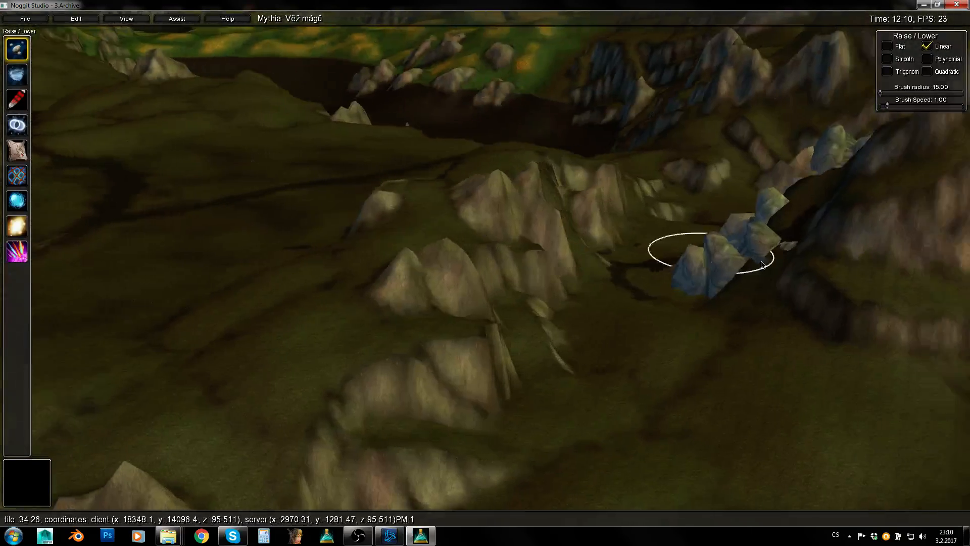
key("w")
right_click_drag(761, 260, 381, 224)
key("s")
key("q")
right_click_drag(551, 238, 368, 201)
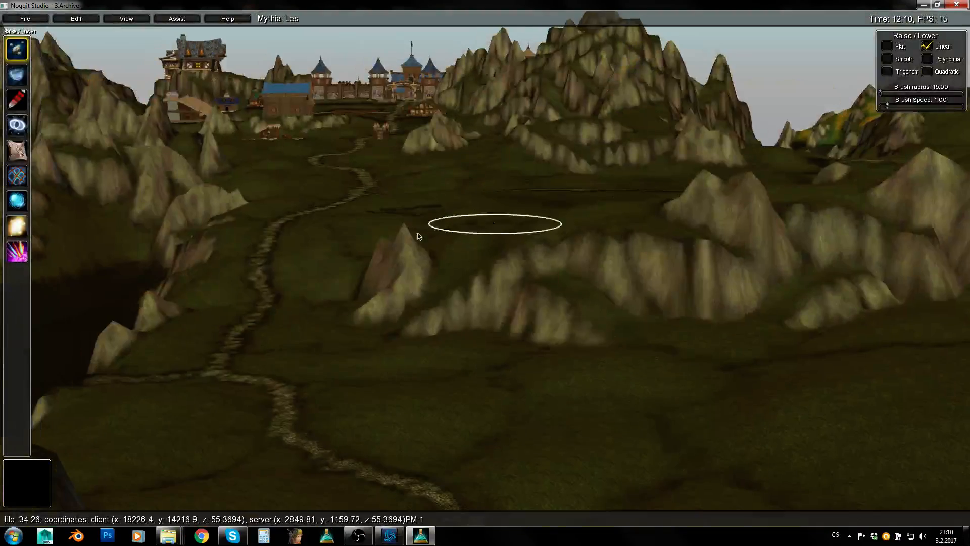
Examine the green and yellow plains with the dark trail leading to the hilltop village of red-roofed huts
right_click_drag(429, 232, 693, 223)
key("q")
key("a")
right_click_drag(435, 251, 396, 175)
key("q")
key("q")
key("w")
right_click_drag(448, 304, 563, 440)
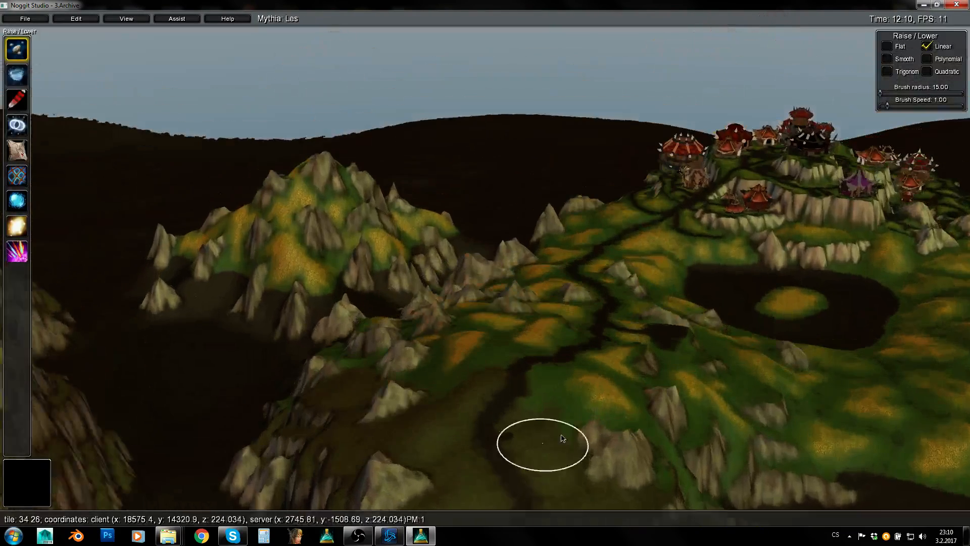
right_click_drag(627, 238, 205, 383)
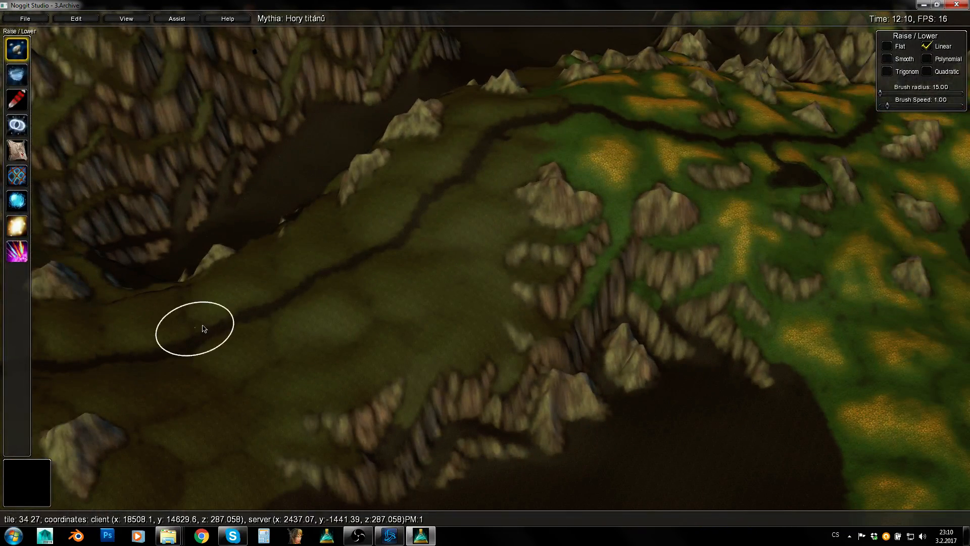
Survey the road junction, the grey wasteland with its dark buildings and the hills with distant towers
right_click_drag(801, 169, 676, 189)
key("q")
key("s")
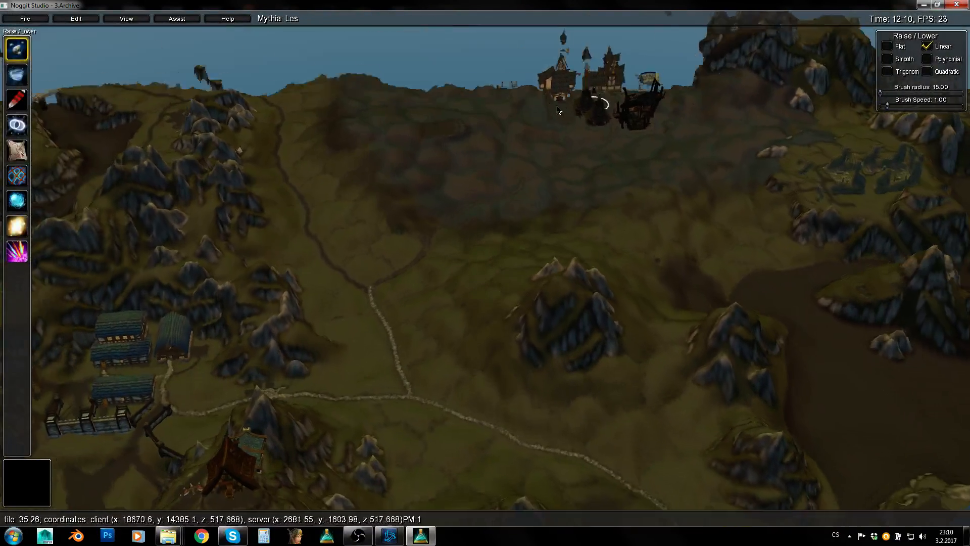
key("w")
right_click_drag(803, 207, 439, 157)
key("e")
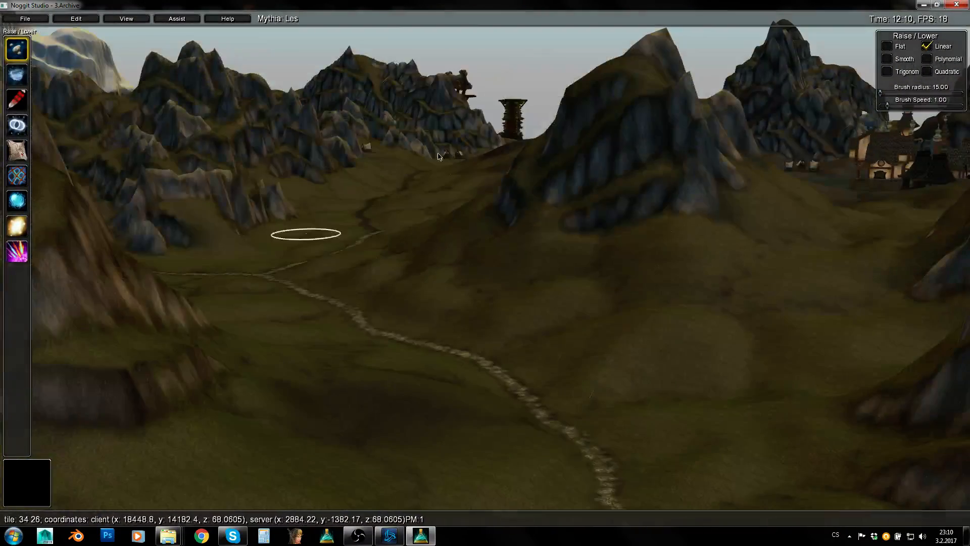
Inspect the mountain camp with its watchtowers, stone wall and teal-roofed houses from above and from the stone path
mouse_move(822, 200)
right_mouse_down()
mouse_move(455, 258)
mouse_move(368, 342)
mouse_move(515, 247)
right_mouse_up()
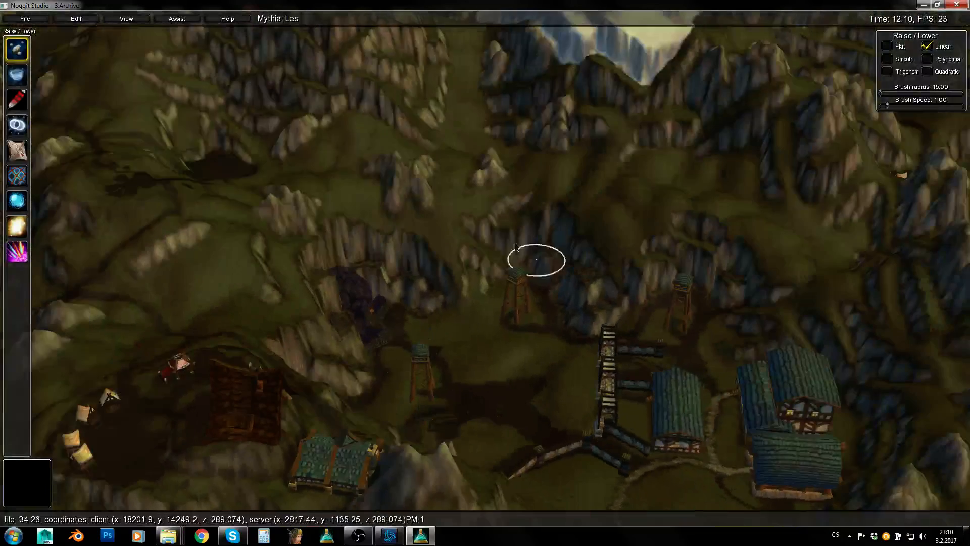
right_click_drag(509, 372, 535, 475)
key("q")
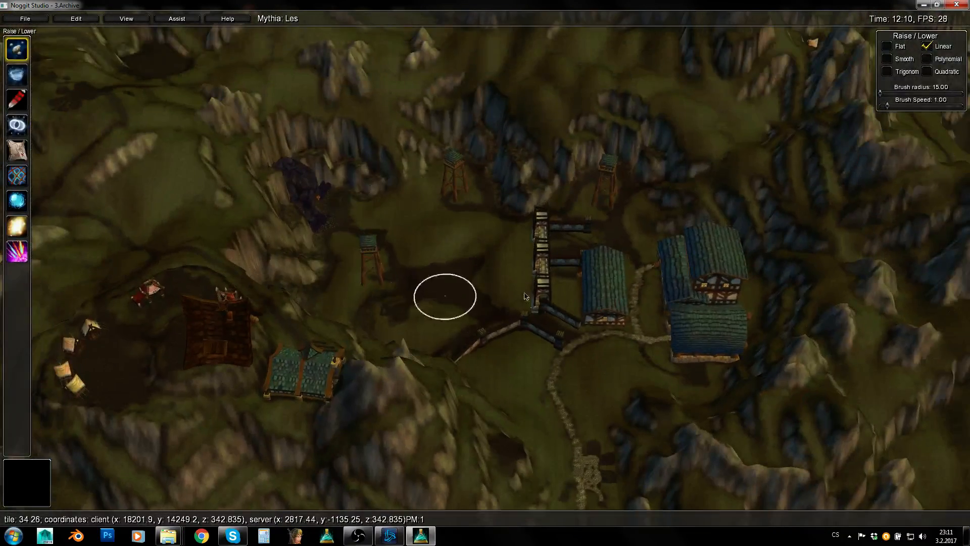
key("w")
key("d")
mouse_move(829, 207)
right_mouse_down()
mouse_move(739, 252)
mouse_move(726, 240)
mouse_move(574, 247)
mouse_move(593, 200)
right_mouse_up()
key("e")
key("a")
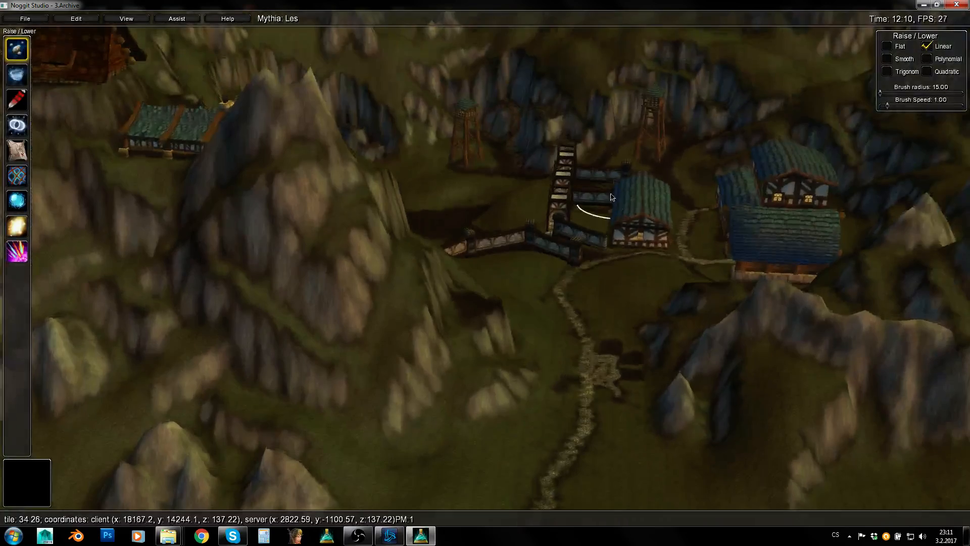
key("s")
key("e")
key("a")
right_click_drag(453, 188, 533, 147)
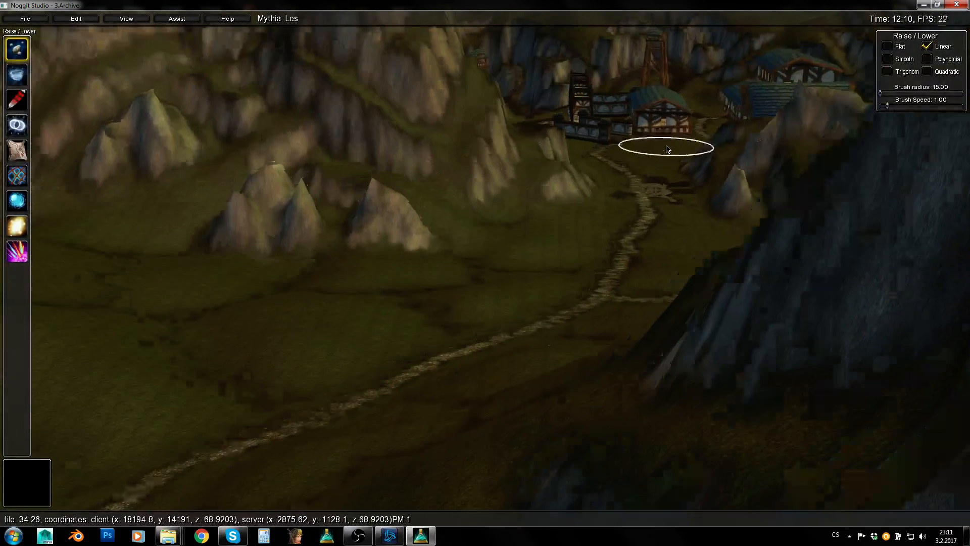
Examine the mountainous region with the stepped stone temple and the village of round huts below it
key("w")
right_click_drag(670, 148, 934, 249)
key("q")
key("q")
key("q")
key("w")
right_click_drag(600, 260, 925, 335)
key("q")
right_click_drag(455, 331, 738, 329)
key("w")
right_click_drag(502, 323, 536, 317)
key("q")
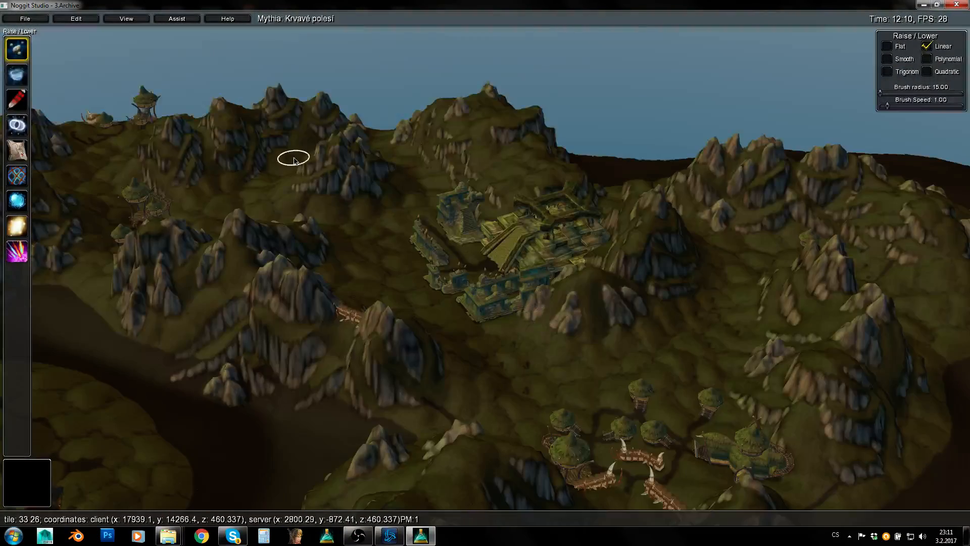
Follow the stone road from the tower island past the farms and fields to the town's fortified gate
right_click_drag(299, 159, 659, 264)
right_click_drag(290, 266, 602, 174)
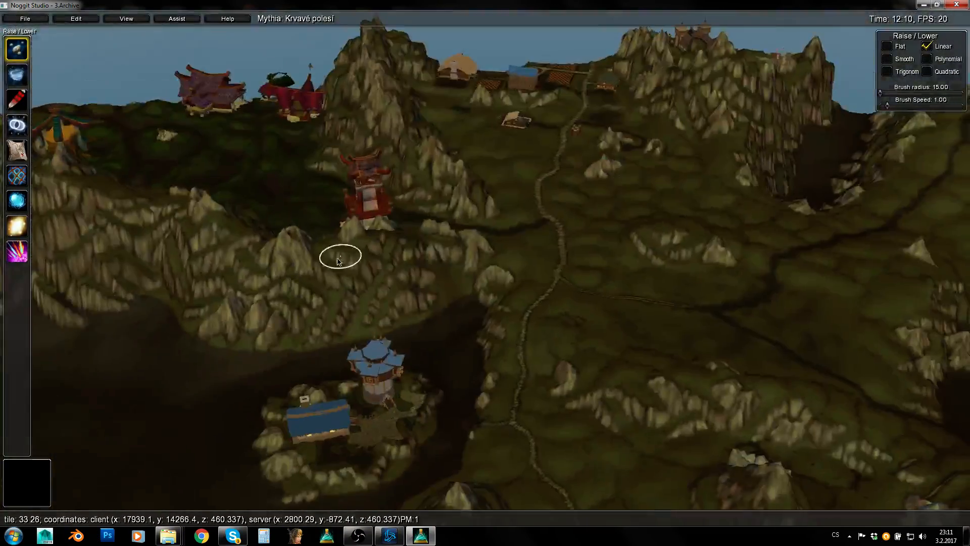
key("w")
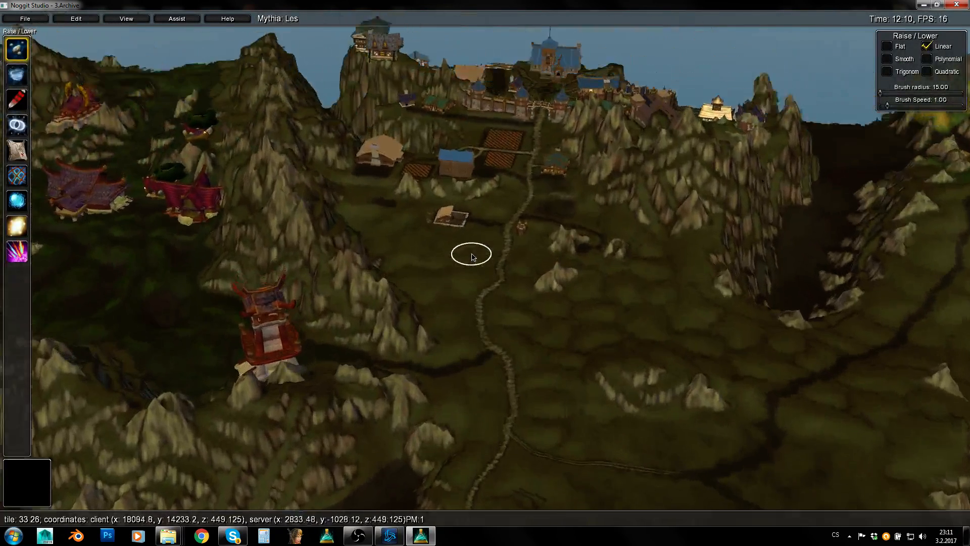
key("w")
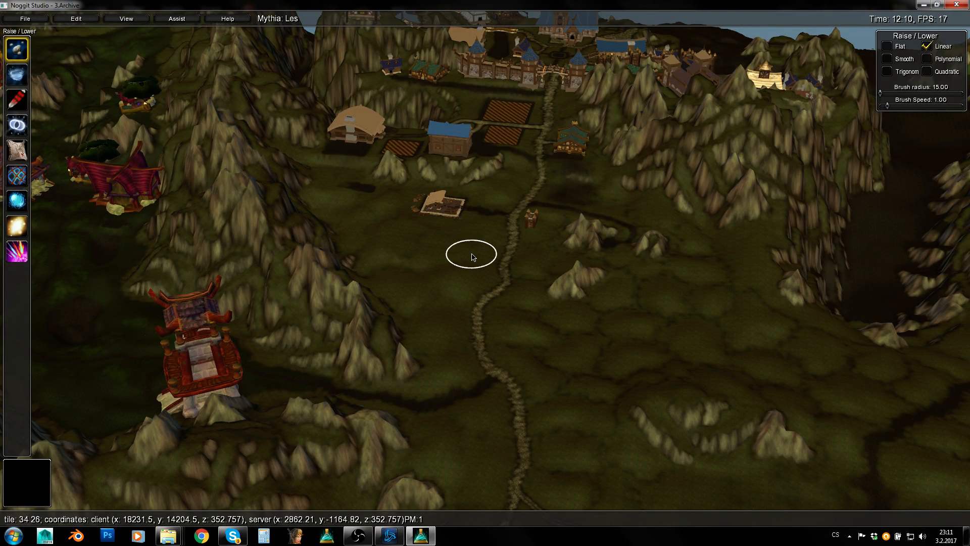
key("w")
key("q")
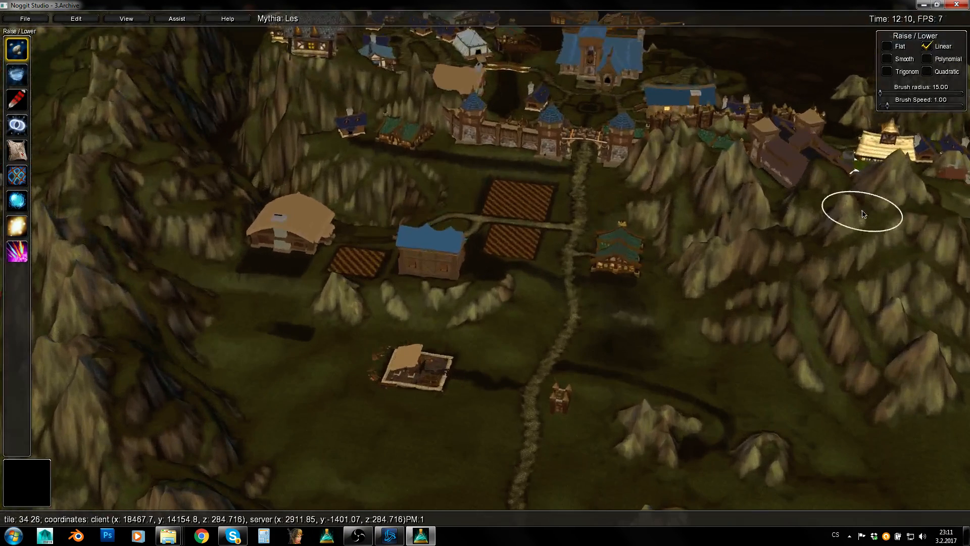
key("w")
Inspect the dark green valley with the purple- and crimson-roofed buildings behind the cliffs
right_click_drag(862, 210, 312, 317)
key("q")
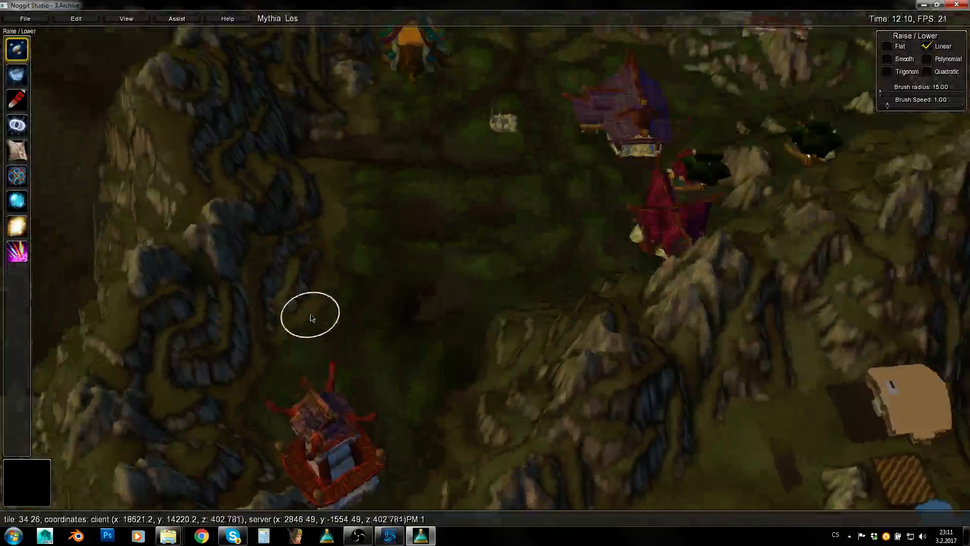
key("s")
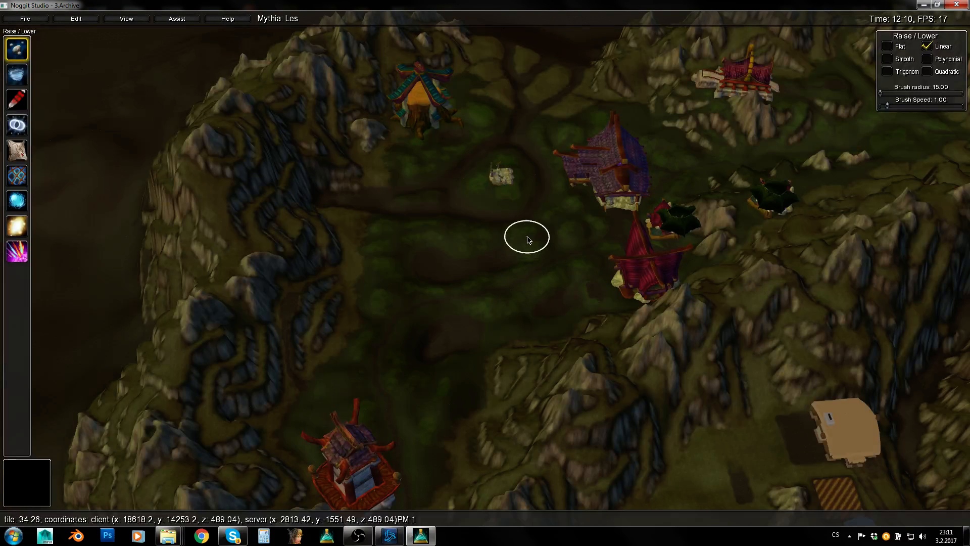
key("s")
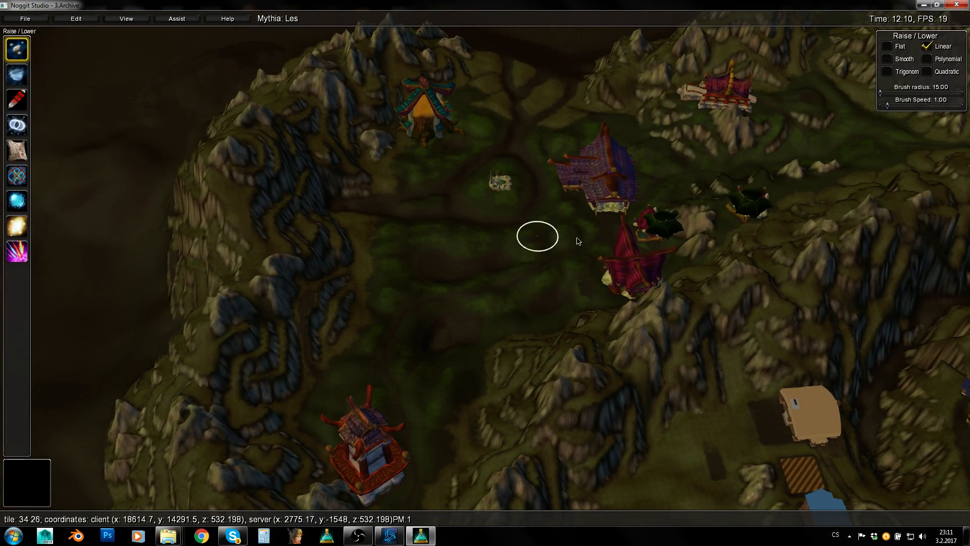
key("s")
Survey the forest region from high above, including the mountain camp, the road junction and the surrounding hills
right_click_drag(530, 239, 879, 326)
right_click_drag(297, 321, 866, 338)
right_click_drag(455, 349, 852, 500)
key("s")
key("s")
right_click_drag(470, 404, 958, 306)
right_click_drag(434, 323, 656, 224)
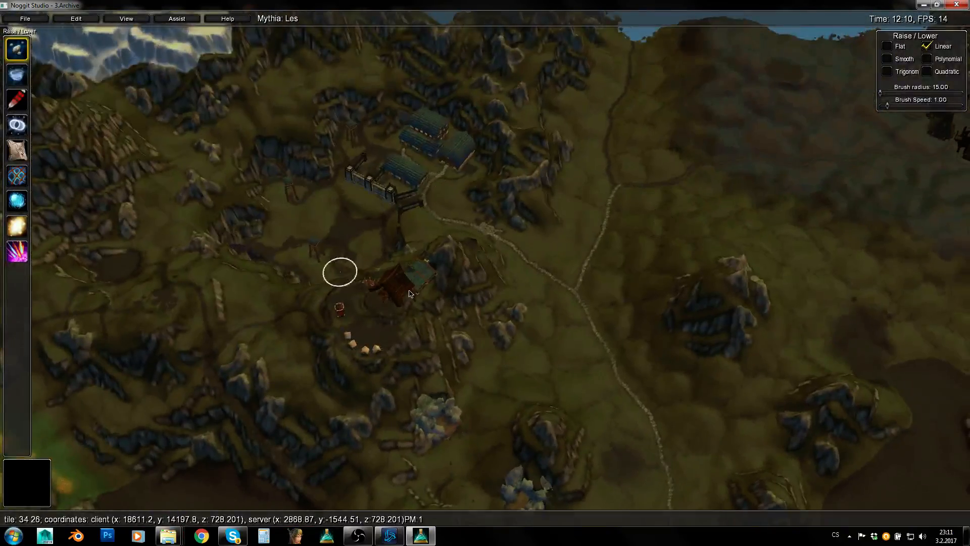
Compare the grey wasteland around the ruined buildings with its doodad models shown and hidden
right_click_drag(340, 273, 619, 242)
key("w")
key("w")
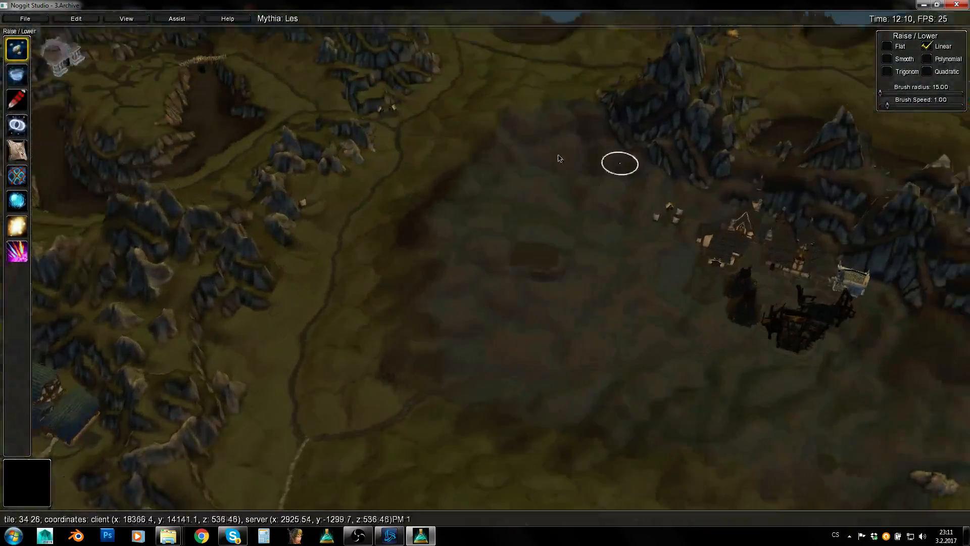
right_click_drag(477, 207, 589, 347)
key("F1")
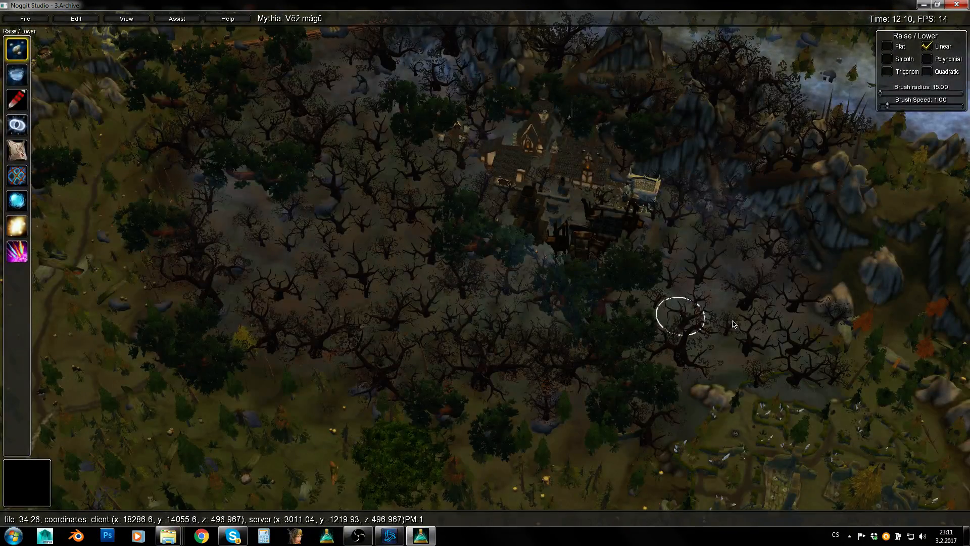
key("F1")
right_click_drag(506, 282, 310, 169)
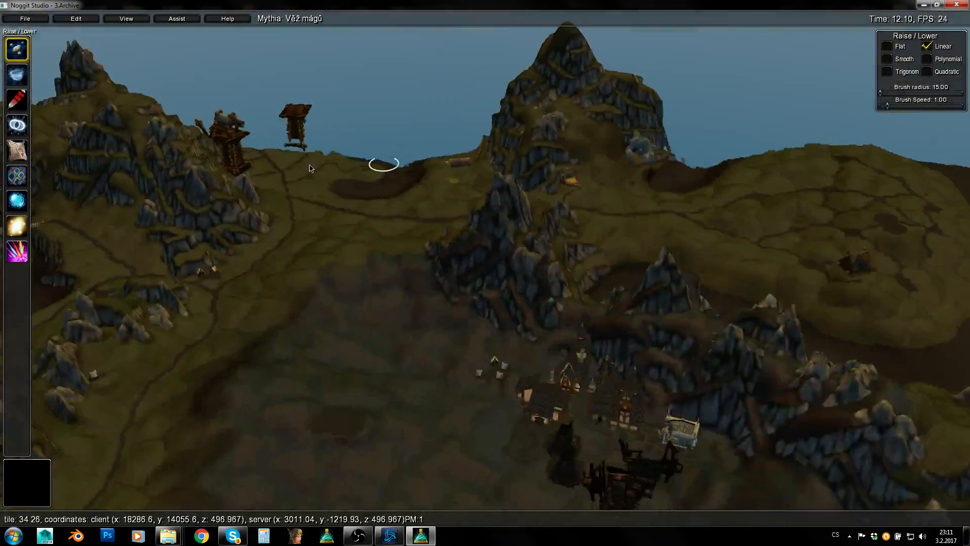
Examine the snow-covered mountains and the dark plain with hollows and a camp beyond the green hills
key("w")
right_click_drag(622, 222, 202, 192)
right_click_drag(649, 298, 448, 230)
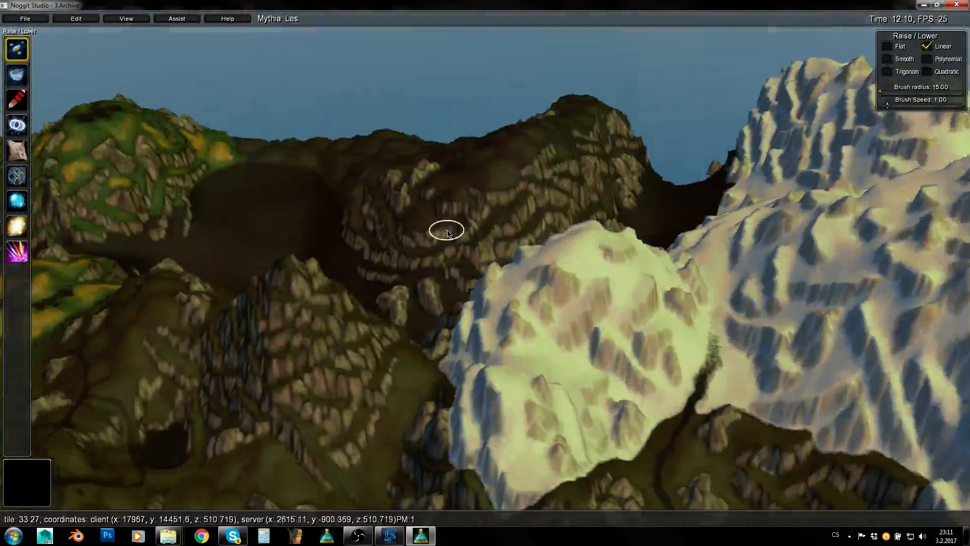
right_click_drag(708, 303, 485, 247)
right_click_drag(598, 245, 570, 230)
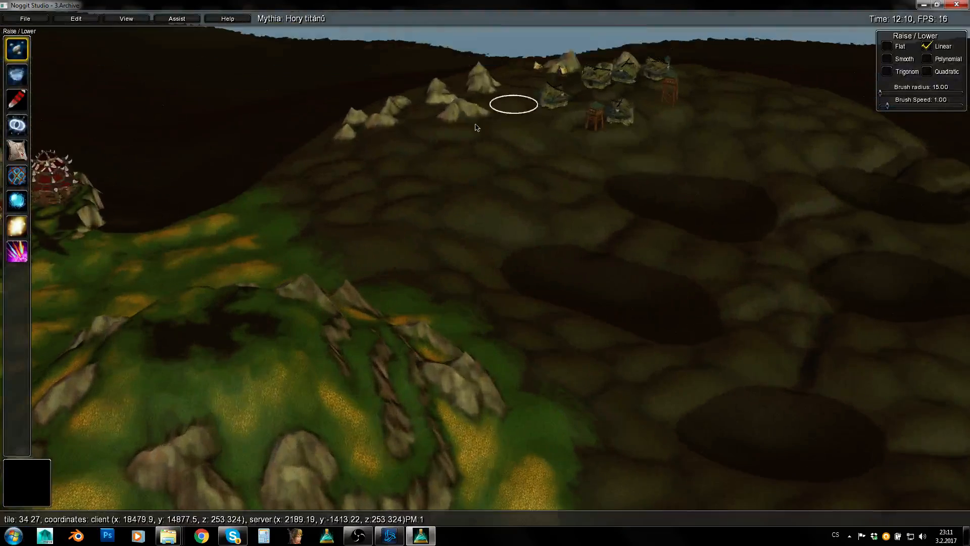
Show the doodad models and inspect the trees and wooden palisade where the forest meets the green and yellow plains
right_click_drag(476, 128, 753, 357)
key("s")
right_click_drag(667, 285, 549, 312)
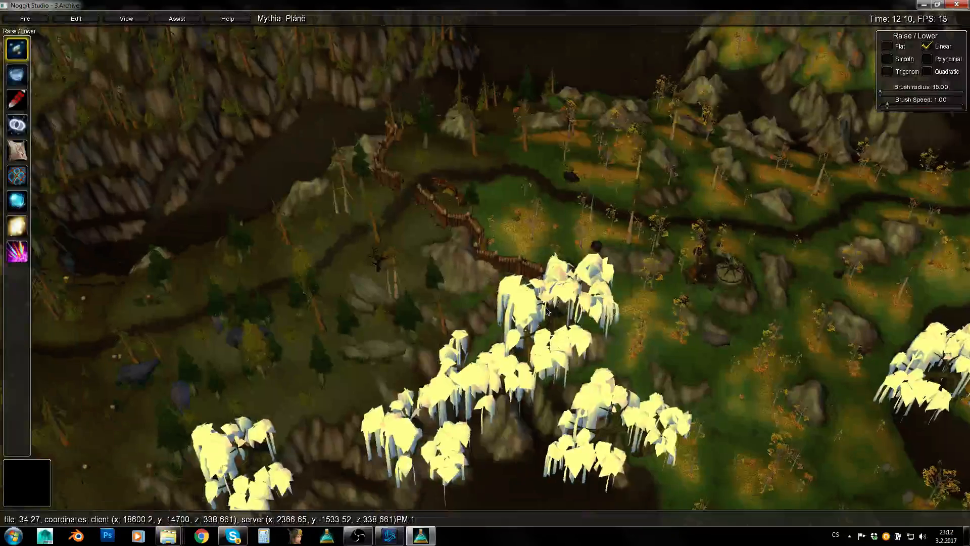
right_click_drag(454, 307, 700, 287)
right_click_drag(401, 307, 70, 294)
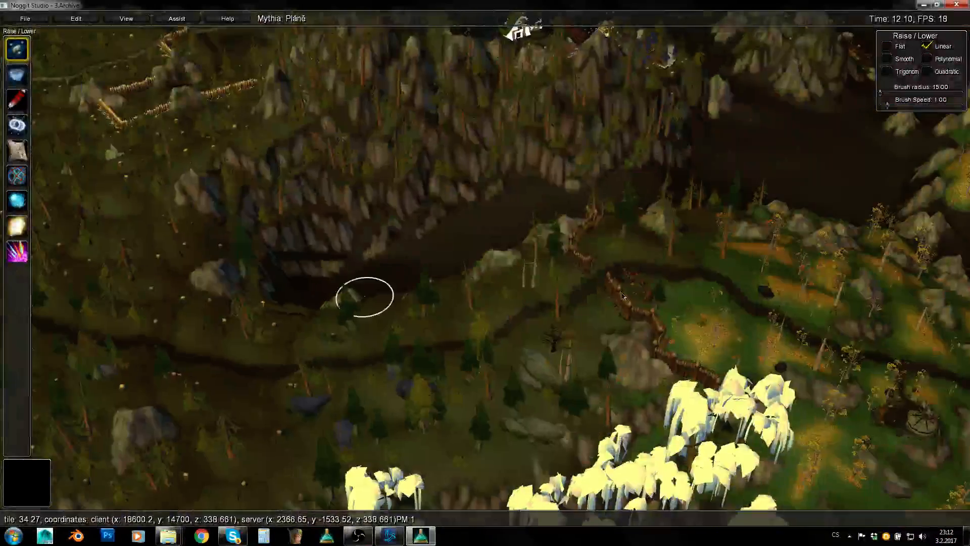
Survey the forest crossroads and cobbled road near the red-horned tower, and hide the doodad models
key("w")
right_click_drag(616, 296, 237, 274)
right_click_drag(723, 275, 275, 330)
right_click_drag(334, 326, 473, 325)
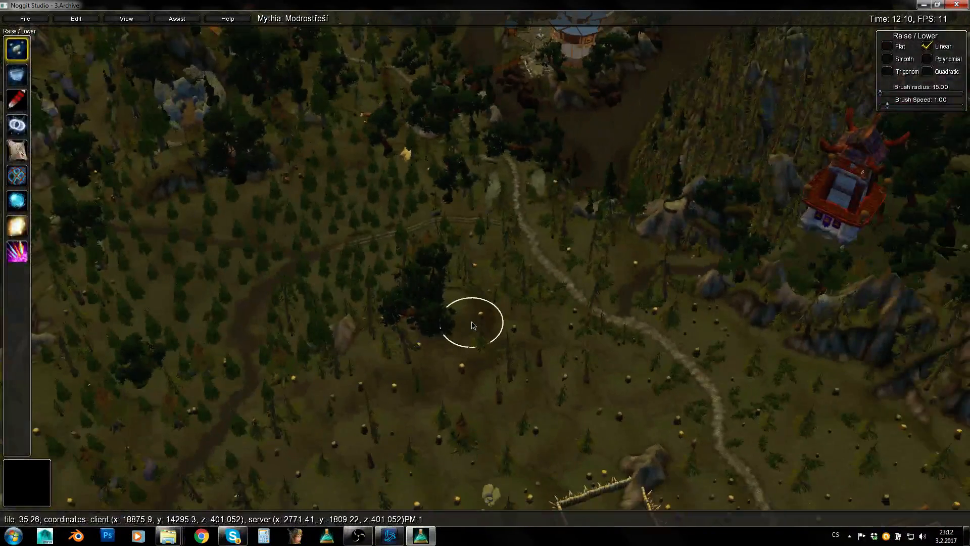
key("F1")
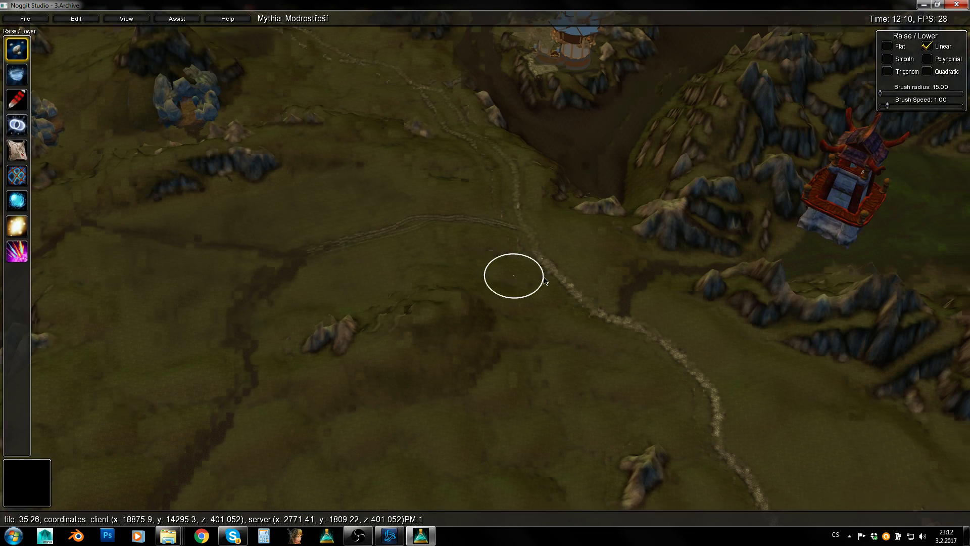
Inspect the bare forest terrain at ground level along the cobbled road by the small stone-and-timber structure
right_click_drag(544, 281, 215, 259)
key("w")
key("w")
right_click_drag(736, 288, 556, 167)
right_click_drag(578, 241, 643, 189)
key("w")
key("w")
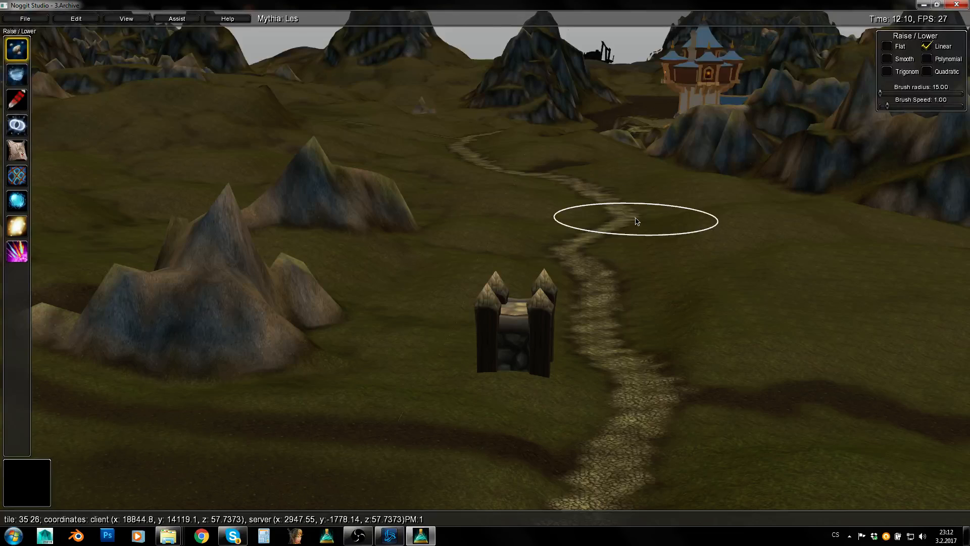
Compare the cobbled road junction below the rocky peaks with its doodad models shown and hidden
mouse_move(727, 240)
right_mouse_down()
mouse_move(593, 199)
mouse_move(598, 183)
mouse_move(585, 173)
mouse_move(369, 161)
mouse_move(559, 166)
mouse_move(649, 193)
mouse_move(319, 258)
mouse_move(575, 212)
mouse_move(720, 207)
mouse_move(803, 183)
right_mouse_up()
key("w")
key("d")
key("w")
key("q")
key("e")
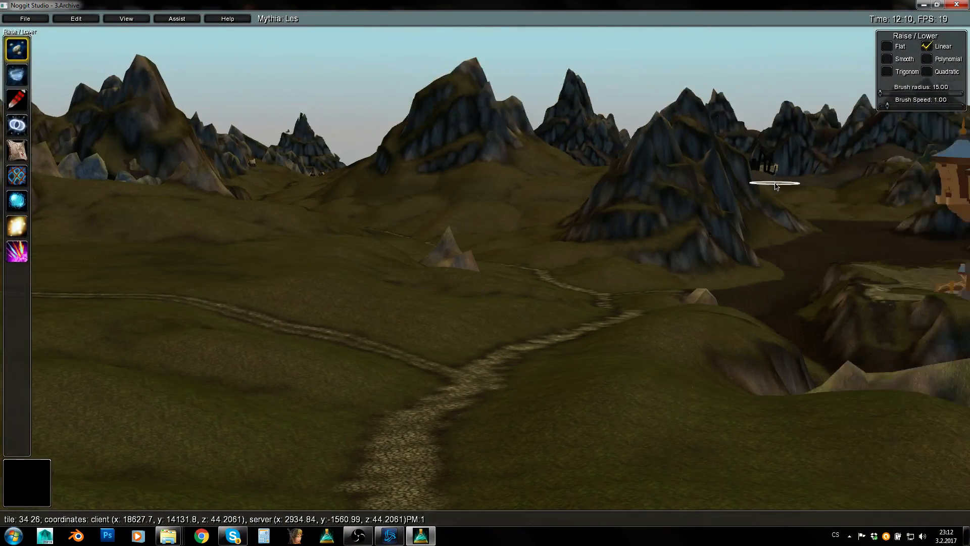
key("F1")
key("F1")
key("F1")
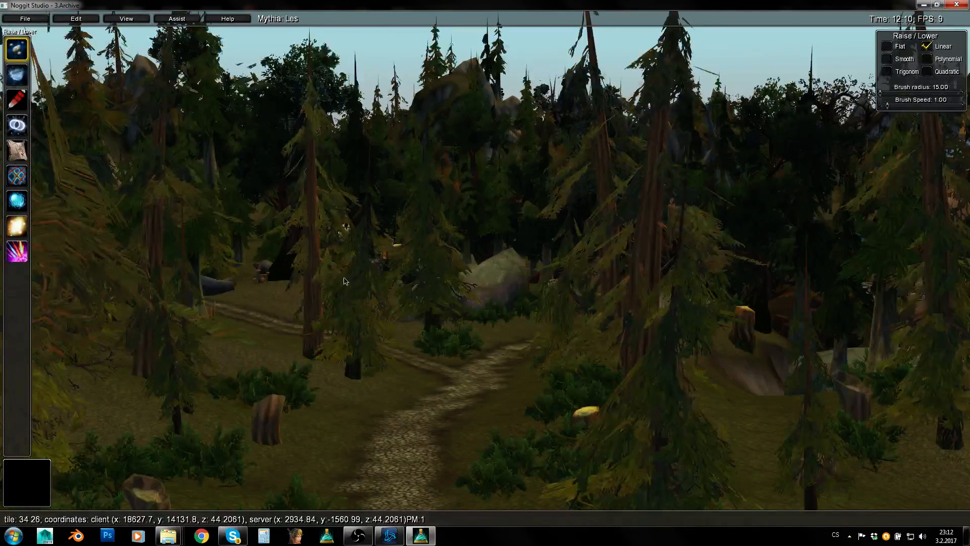
key("F1")
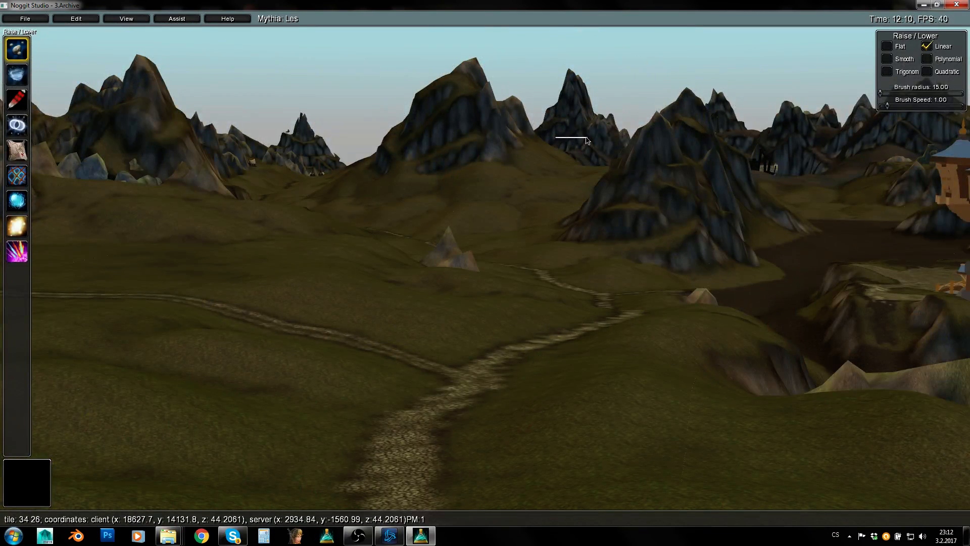
Examine the road winding between the rocky peaks and the half-timbered town beyond them
key("w")
key("q")
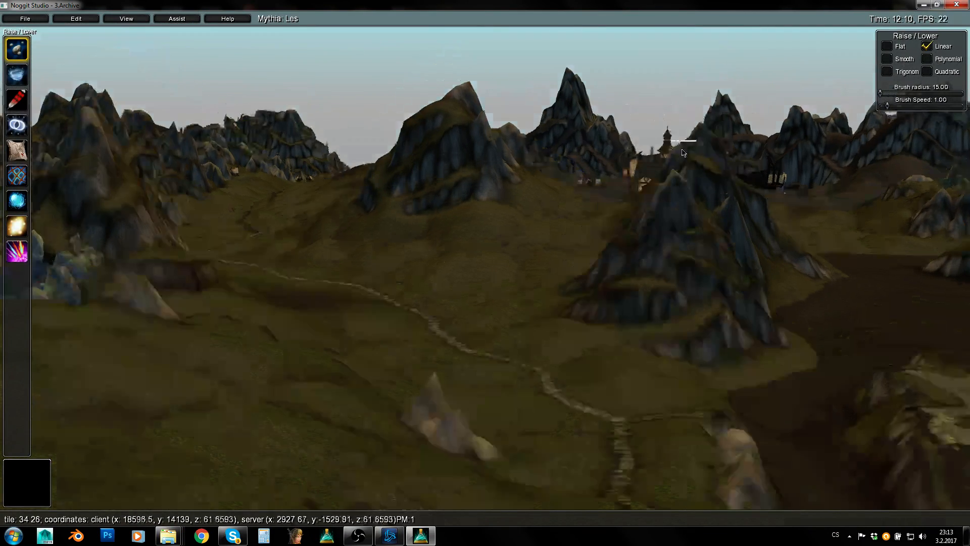
key("s")
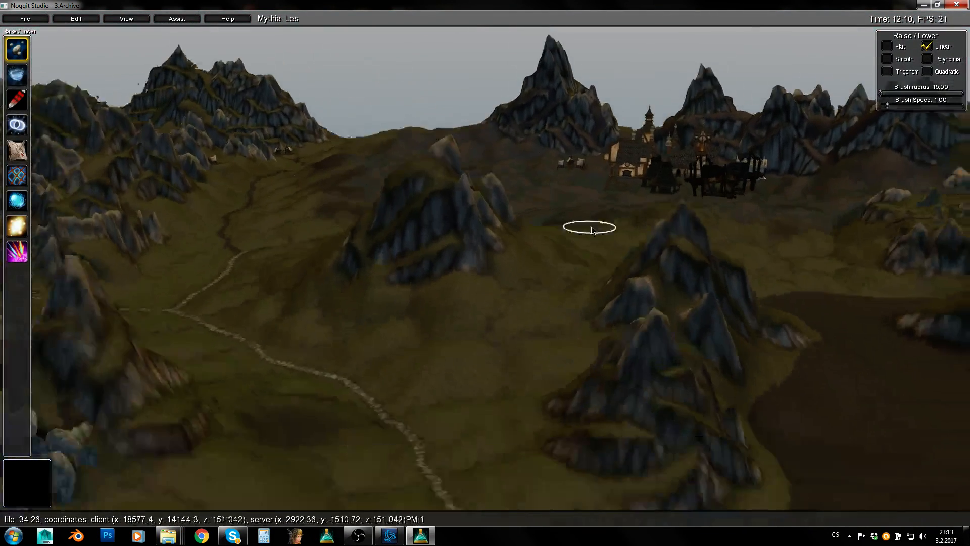
key("e")
mouse_move(589, 225)
right_mouse_down()
mouse_move(530, 203)
mouse_move(514, 157)
mouse_move(463, 140)
mouse_move(457, 123)
right_mouse_up()
key("w")
key("w")
mouse_move(609, 199)
right_mouse_down()
mouse_move(459, 219)
mouse_move(580, 215)
mouse_move(524, 242)
mouse_move(652, 204)
right_mouse_up()
key("w")
mouse_move(465, 268)
right_mouse_down()
mouse_move(544, 236)
mouse_move(801, 255)
mouse_move(400, 277)
mouse_move(567, 277)
mouse_move(625, 257)
right_mouse_up()
key("w")
Compare the dark, hilly ground beside the half-timbered town with doodad models shown and hidden
key("F1")
right_click_drag(554, 251, 670, 379)
key("w")
key("w")
key("F1")
key("q")
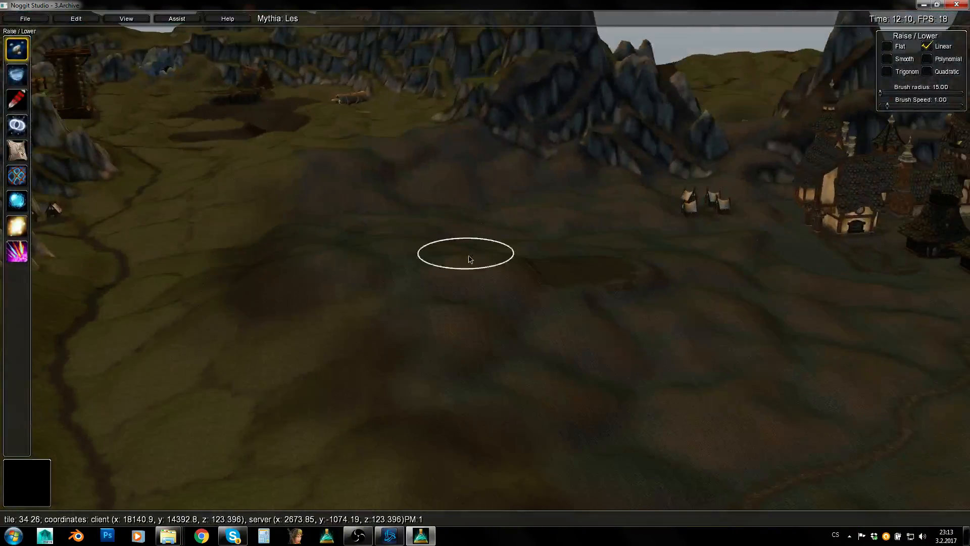
View the walled colony with the green-blue roofs and its surrounding cliffs from above
right_click_drag(470, 259, 330, 302)
key("q")
right_click_drag(740, 248, 455, 252)
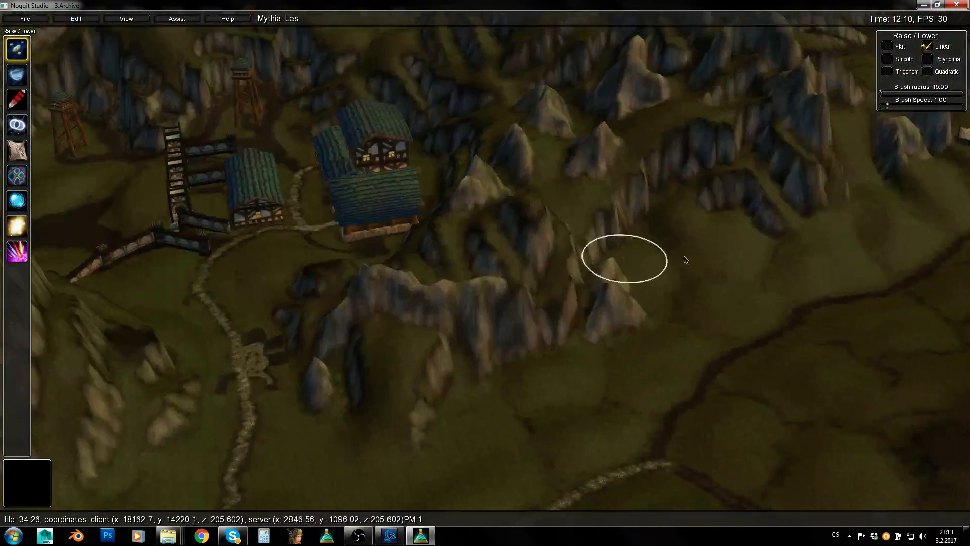
right_click_drag(703, 260, 634, 228)
key("e")
key("w")
key("e")
Follow the cobbled road at ground level to the walls and watchtowers of the colony Trestanecká kolonie
right_click_drag(635, 228, 540, 80)
key("a")
right_click_drag(663, 146, 534, 155)
key("d")
key("w")
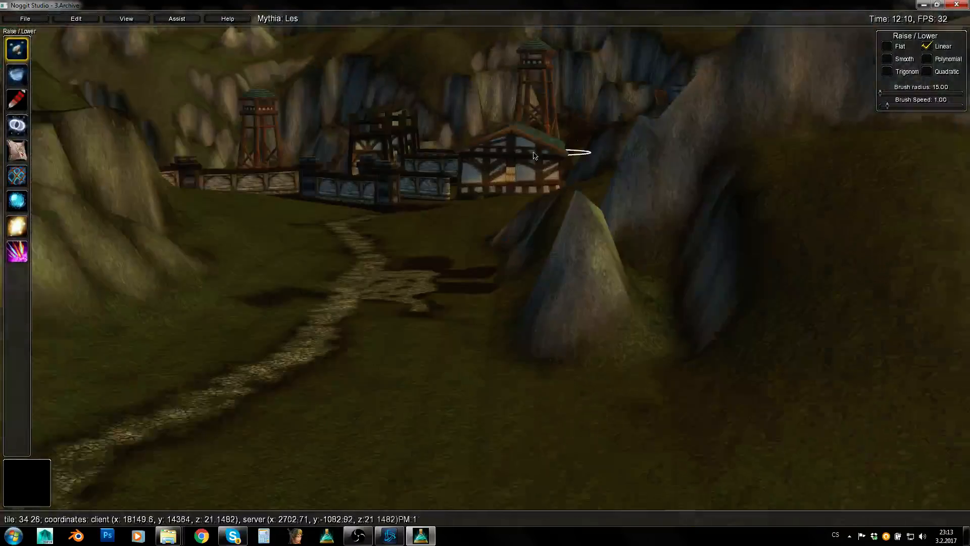
key("d")
right_click_drag(690, 184, 439, 156)
key("w")
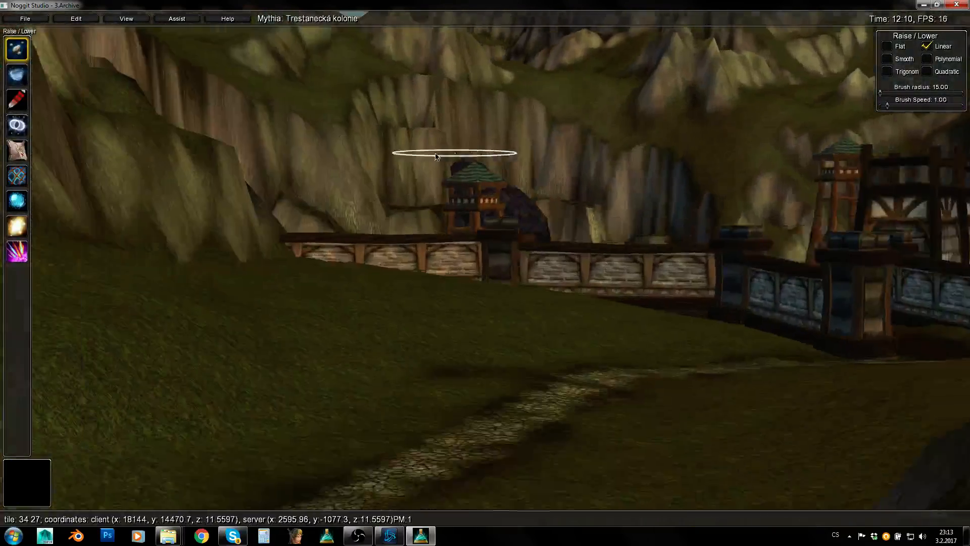
Survey the colony's courtyard, watchtowers and mine entrance together with the neighbouring mountain camp from high above
key("q")
right_click_drag(788, 167, 609, 242)
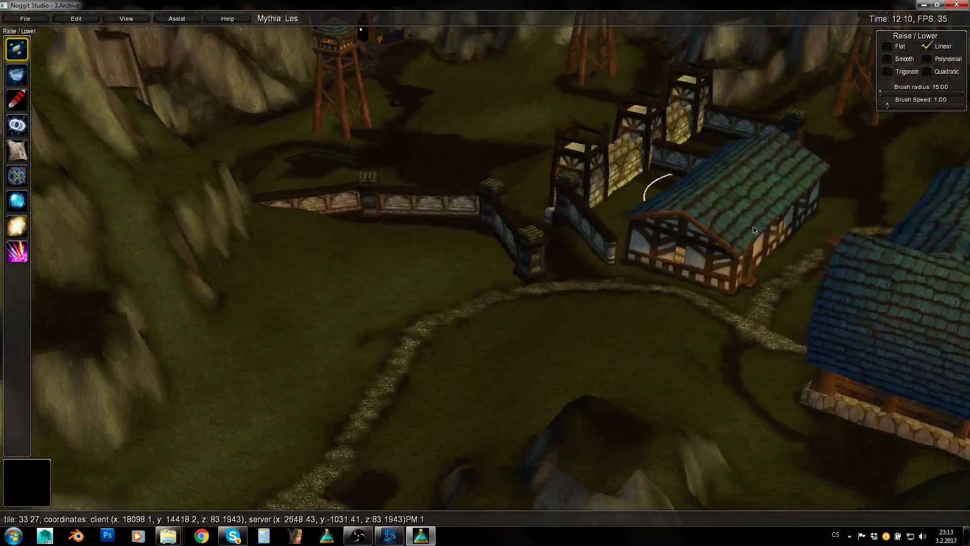
key("q")
right_click_drag(621, 144, 408, 213)
key("s")
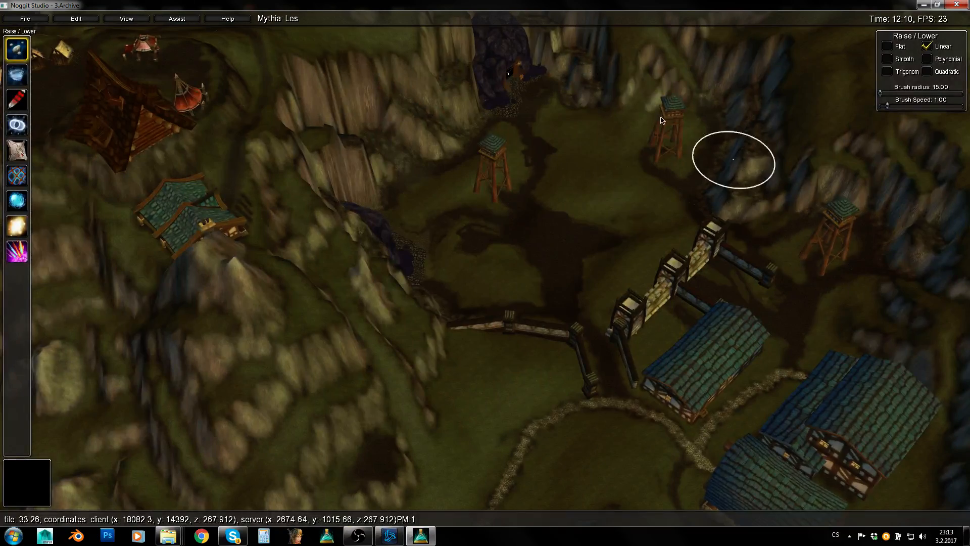
key("a")
key("s")
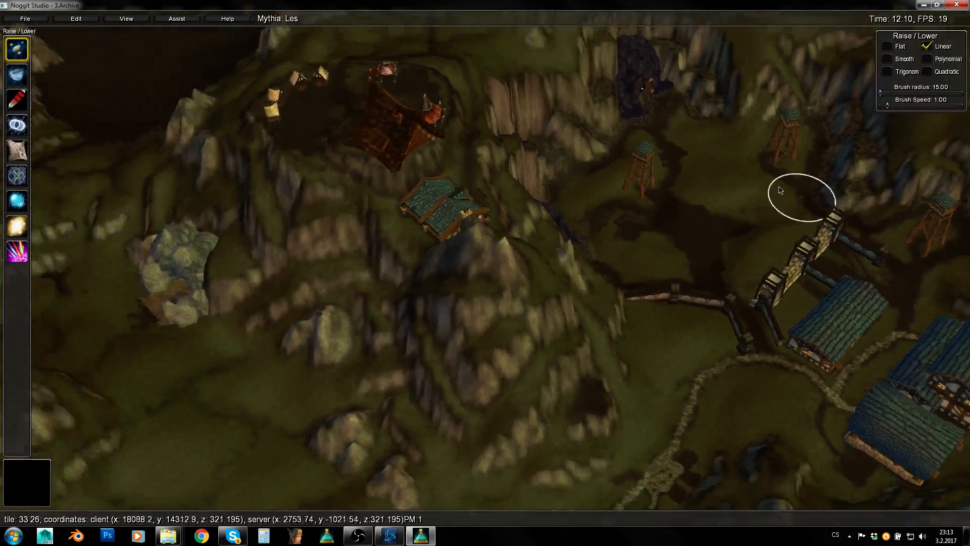
Examine the rocky hills and forest ground beyond the mountain camp
right_click_drag(779, 185, 634, 104)
key("w")
key("w")
key("s")
key("s")
key("e")
key("a")
key("w")
key("e")
key("w")
Inspect the low rock outcrops on the forest plain, with the green-yellow hills and snowy peaks behind them
right_click_drag(753, 202, 290, 195)
key("s")
right_click_drag(713, 227, 615, 230)
key("d")
key("w")
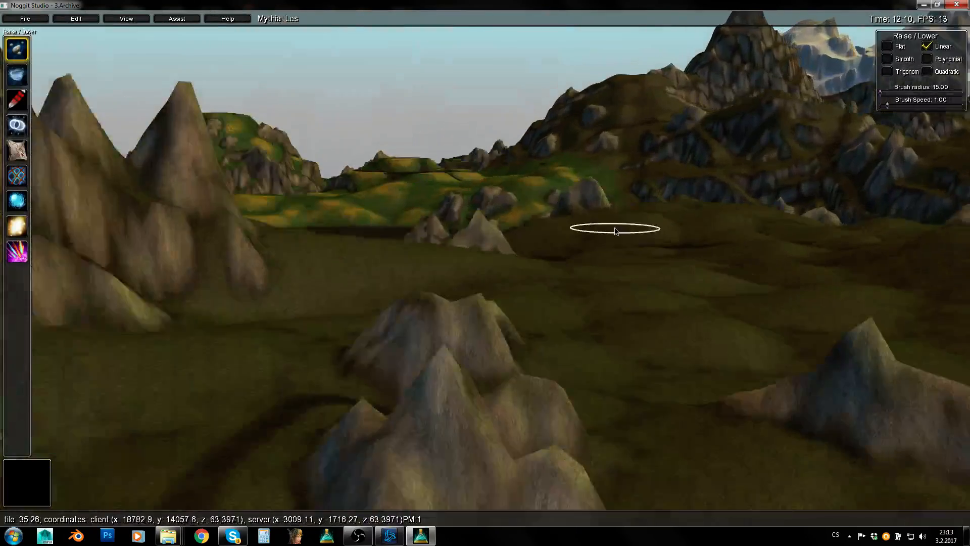
key("s")
right_click_drag(147, 253, 288, 222)
key("w")
key("w")
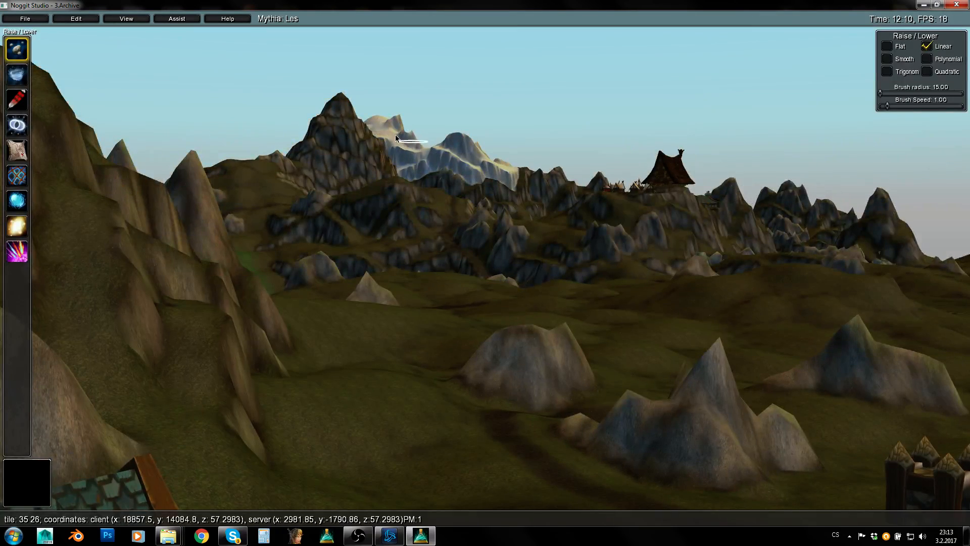
Examine the cliffs behind the blue-roofed houses and the blue-roofed and red-horned towers beside the cobbled road
right_click_drag(479, 153, 652, 185)
key("s")
right_click_drag(304, 166, 711, 195)
key("w")
key("w")
right_click_drag(480, 207, 663, 262)
key("q")
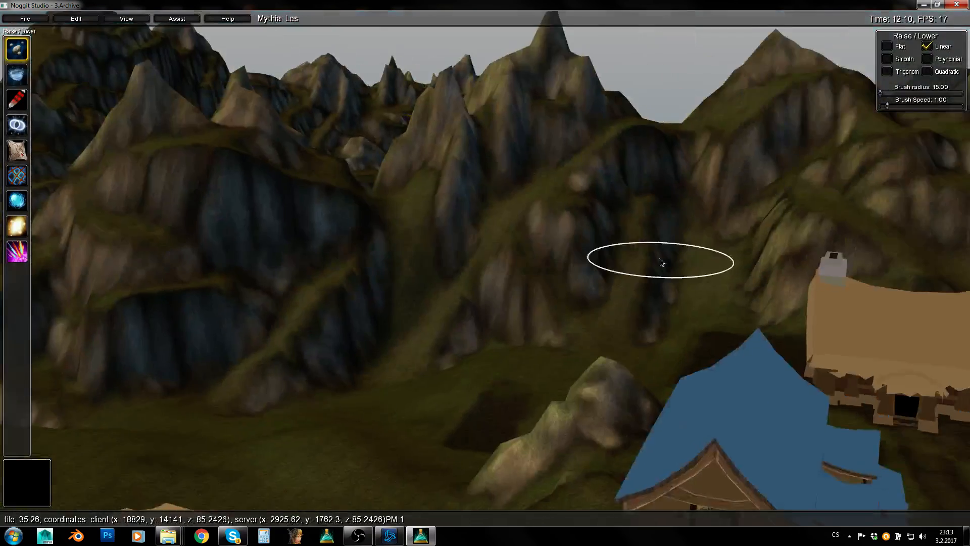
right_click_drag(414, 250, 544, 248)
key("e")
key("w")
key("q")
key("q")
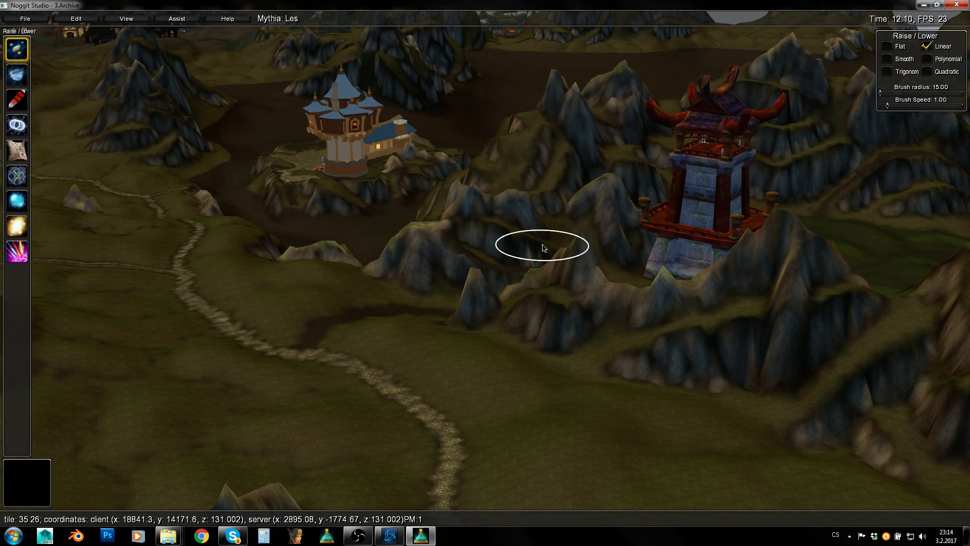
Survey the cobbled road from higher up and cross over to the snow-covered mountains of Hory titánů
right_click_drag(570, 251, 520, 303)
key("s")
key("q")
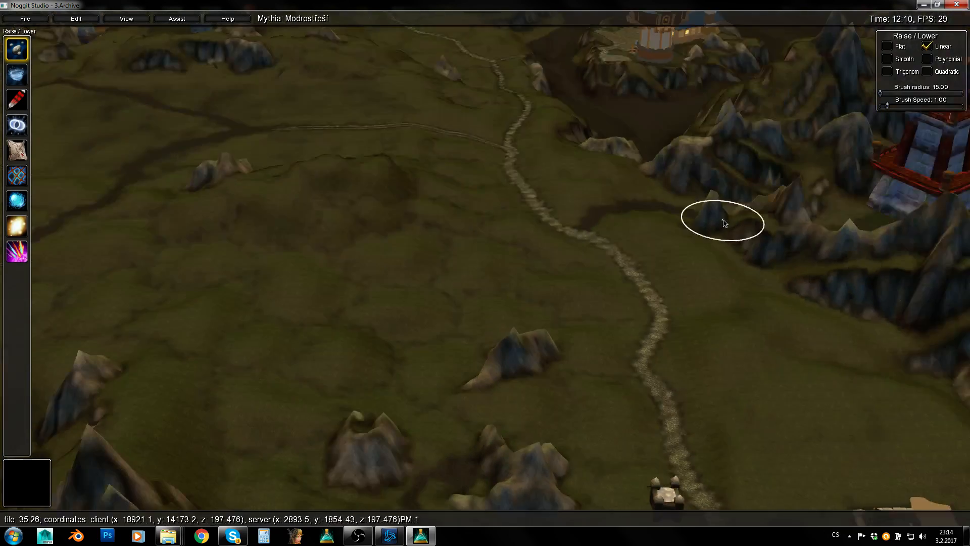
right_click_drag(791, 277, 498, 193)
key("w")
right_click_drag(718, 259, 677, 402)
right_click_drag(897, 236, 501, 322)
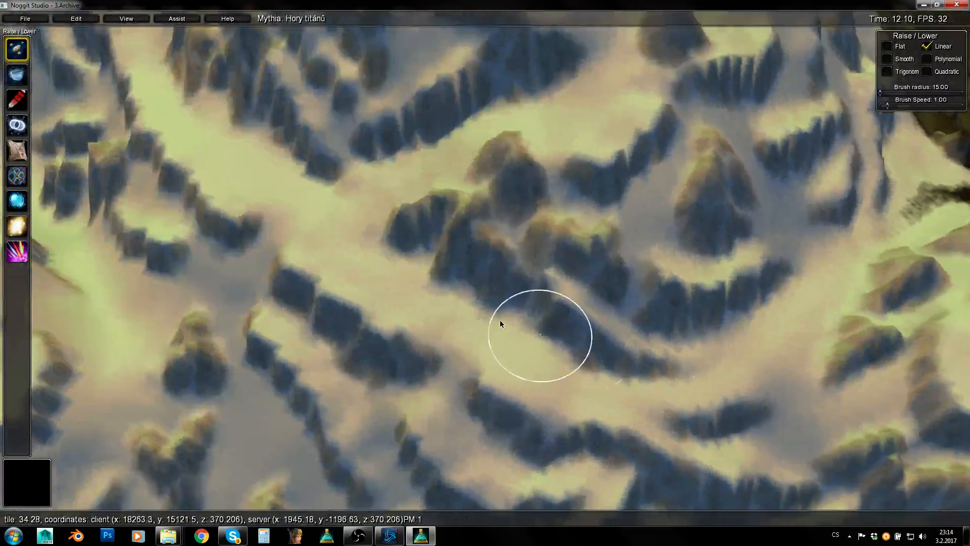
Examine the snowy ridges and summit plateau of Hory titánů and their edge above the green valley
right_click_drag(425, 287, 509, 242)
key("w")
key("w")
key("e")
key("d")
right_click_drag(725, 277, 742, 305)
key("w")
key("s")
key("q")
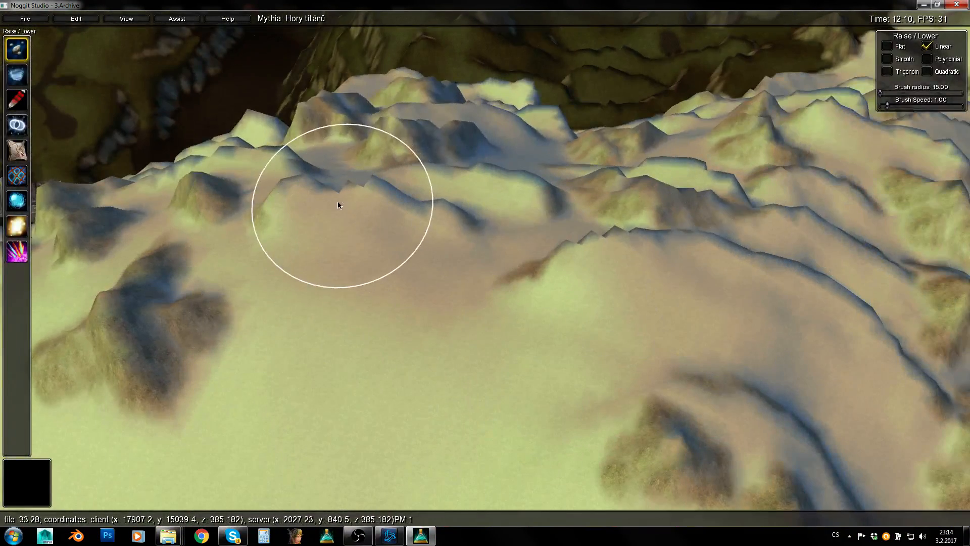
right_click_drag(338, 201, 698, 219)
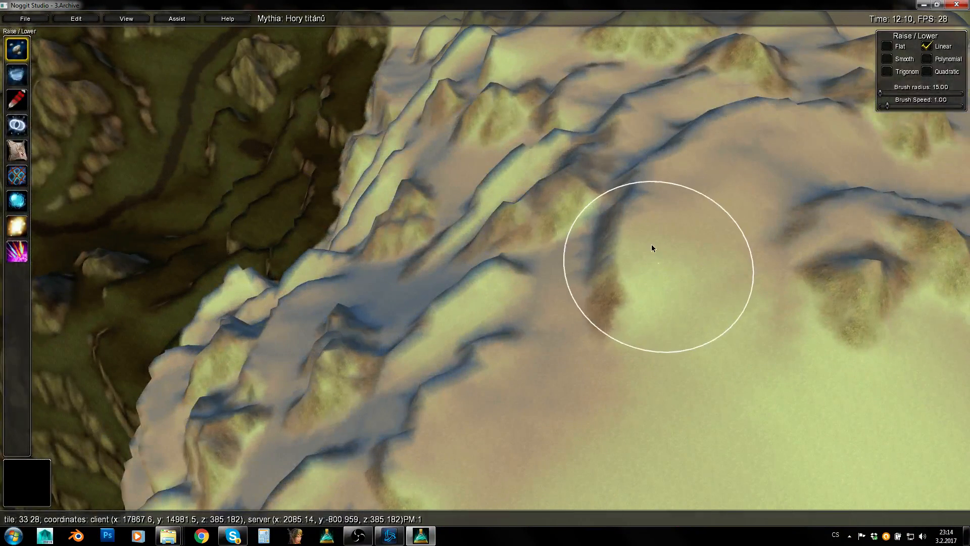
key("w")
right_click_drag(801, 232, 523, 392)
Inspect the dry river gorge around the green plateau with the wooden bridge below the snowy mountains
key("q")
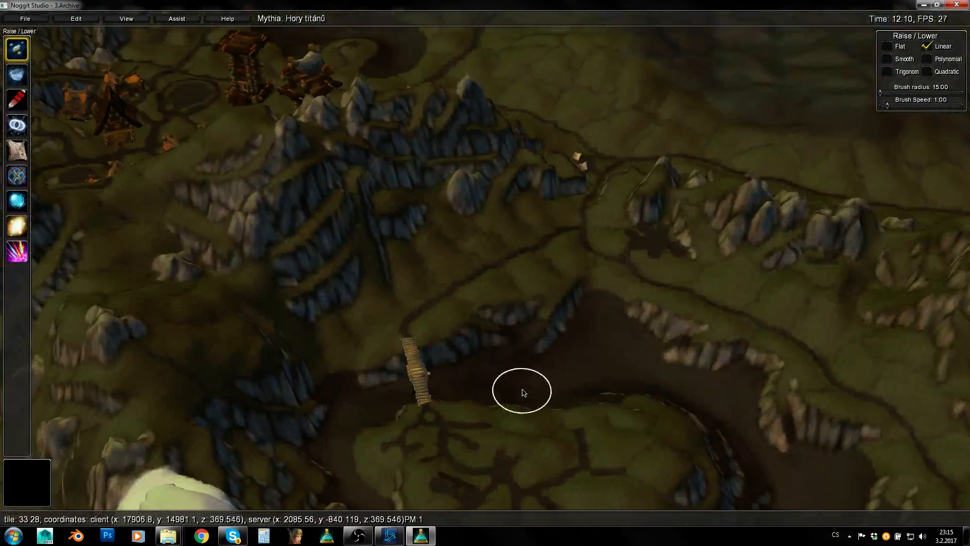
key("w")
right_click_drag(643, 258, 536, 303)
key("q")
key("d")
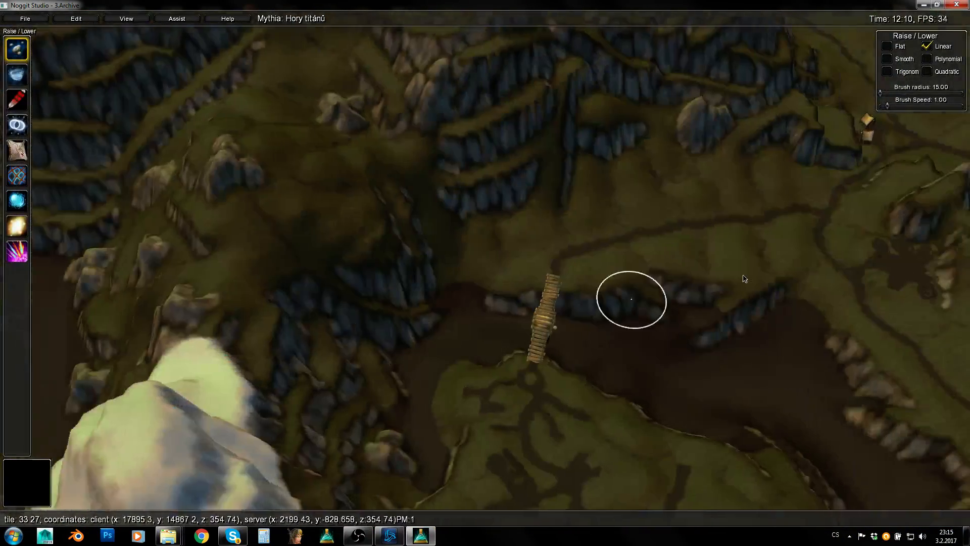
right_click_drag(879, 219, 532, 296)
key("d")
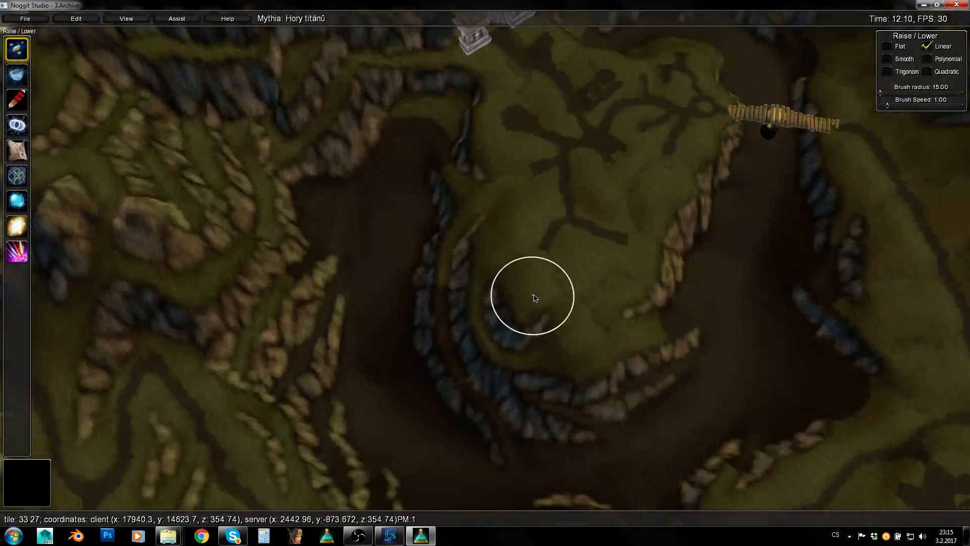
Show the water and survey the lakes, the snowy mountain and the mountain camp from high above
key("s")
right_click_drag(579, 275, 356, 270)
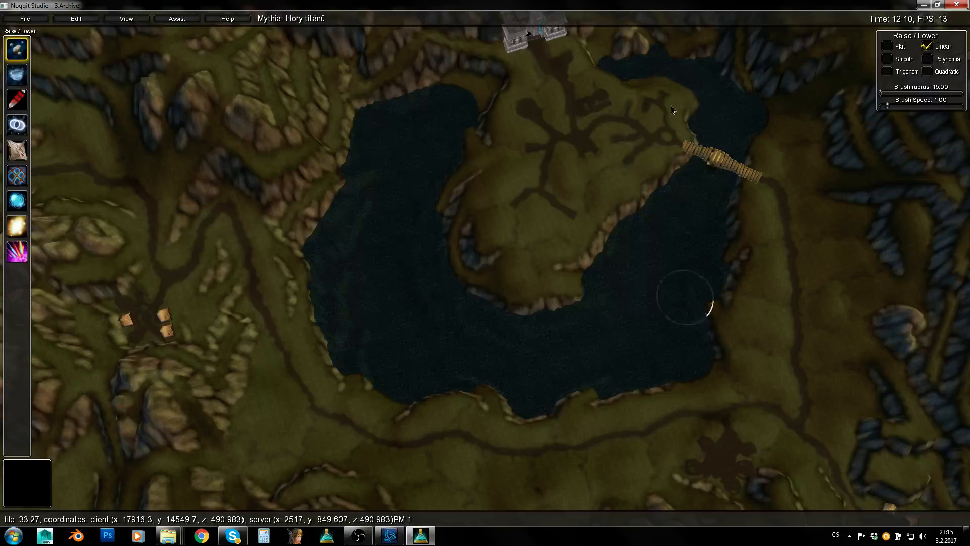
right_click_drag(672, 111, 427, 206)
right_click_drag(601, 239, 559, 124)
key("a")
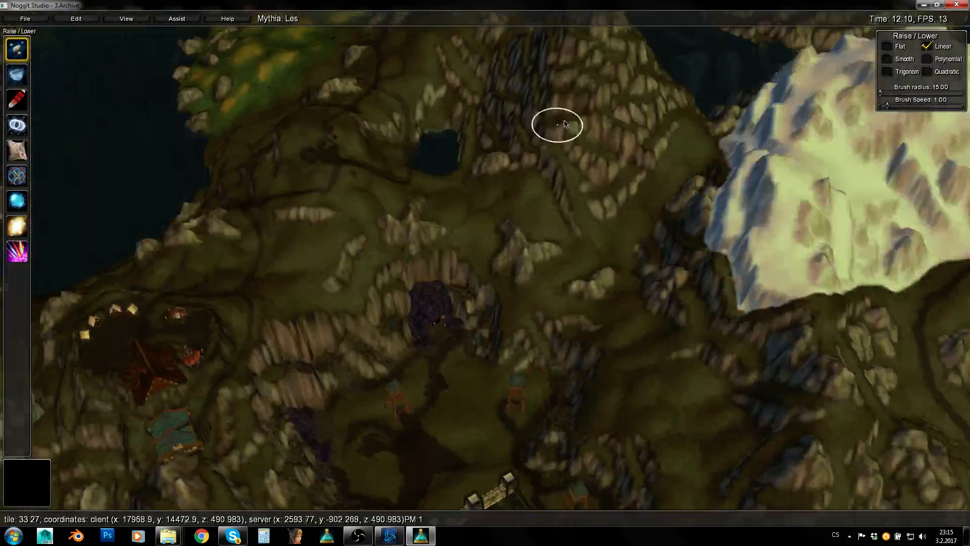
right_click_drag(781, 166, 453, 162)
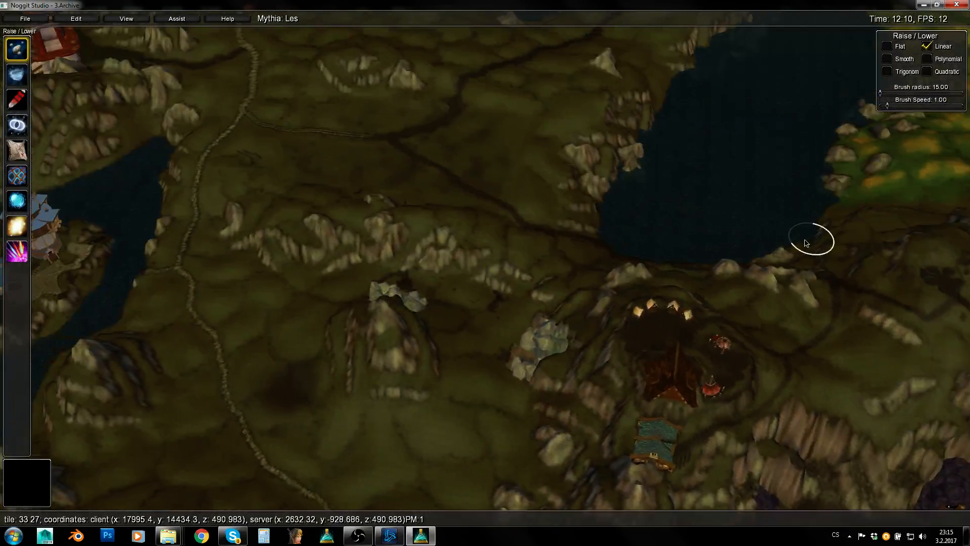
right_click_drag(806, 244, 573, 245)
Hide the water and inspect the rocky island with the blue-roofed house and tower
key("F4")
key("w")
right_click_drag(773, 248, 506, 241)
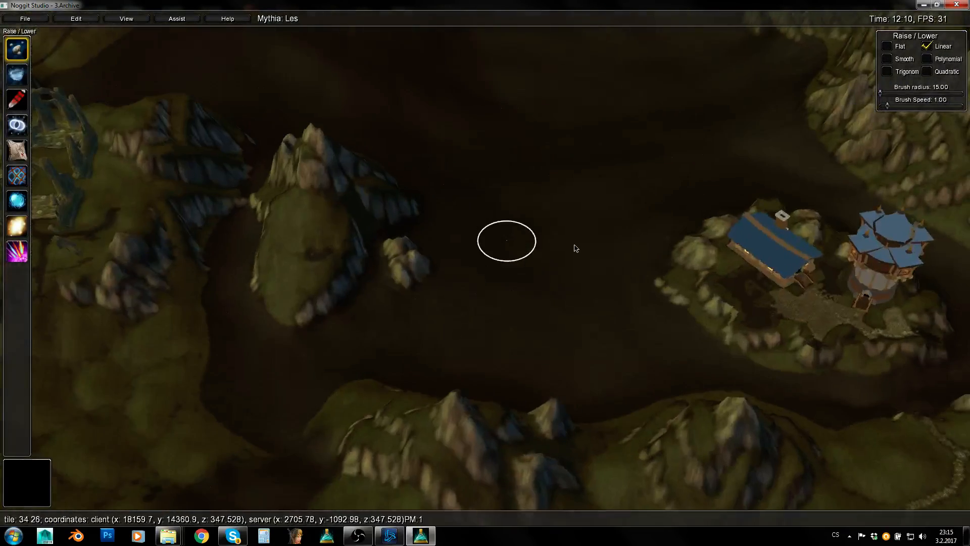
key("w")
key("d")
key("w")
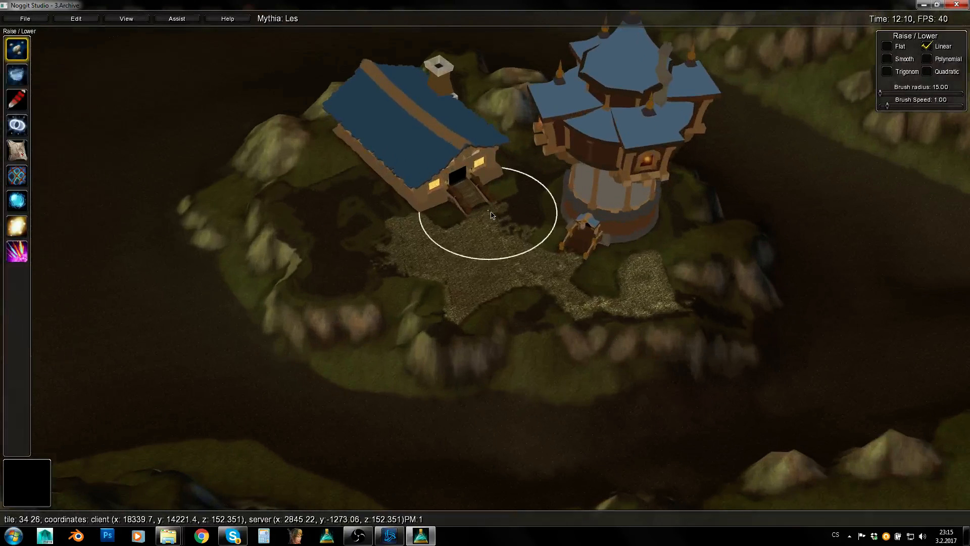
right_click_drag(324, 207, 554, 210)
key("a")
key("s")
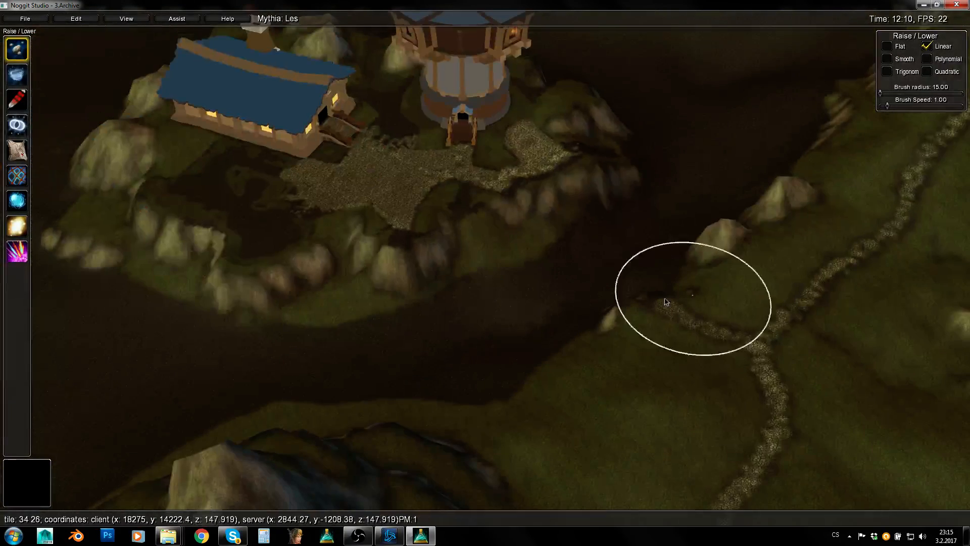
Compare the tower island and its facing shore with doodad models, including the hanging bridge, shown and hidden
key("w")
key("d")
key("a")
right_click_drag(475, 280, 627, 269)
key("F1")
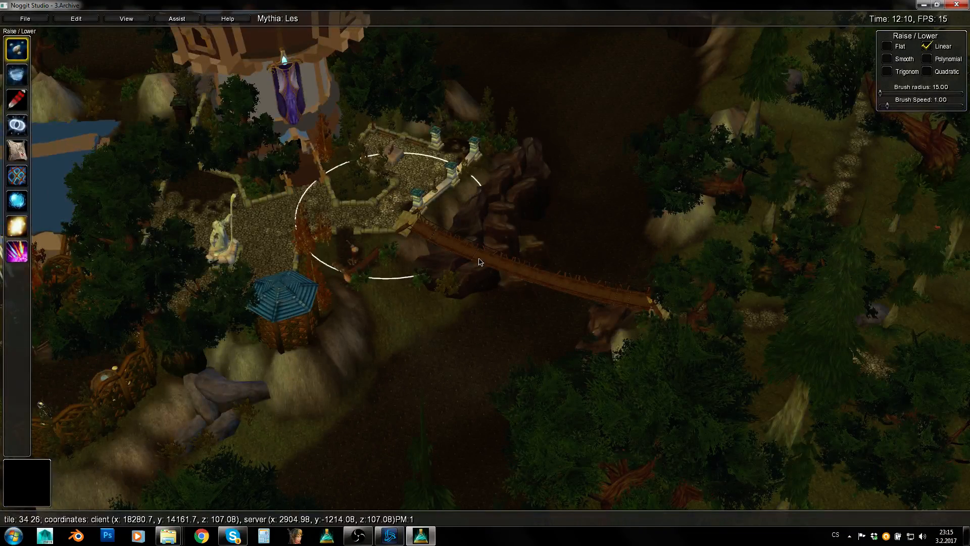
right_click_drag(555, 233, 323, 222)
key("F1")
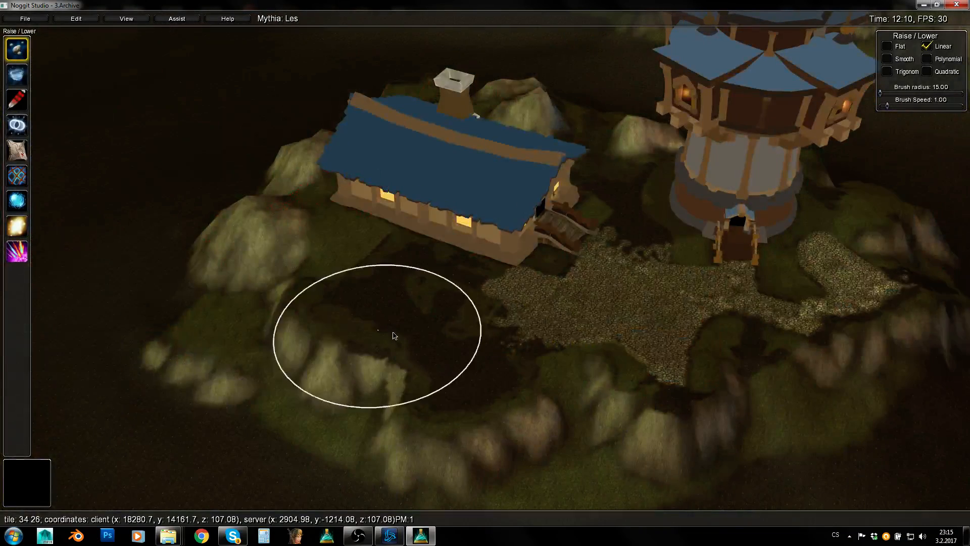
key("s")
key("d")
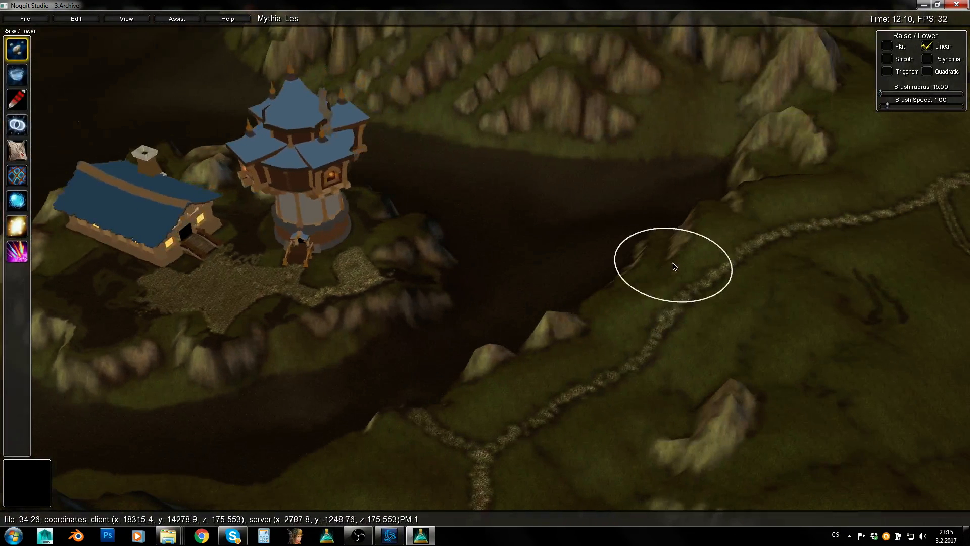
Survey the rocky valley with the red pagoda tower and the neighbouring farmland from high above
key("a")
key("q")
key("w")
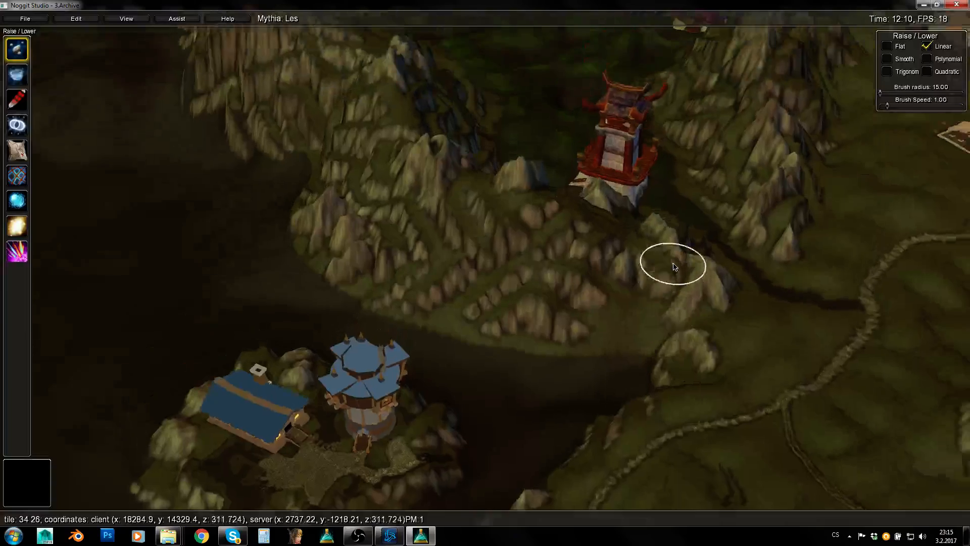
key("w")
key("q")
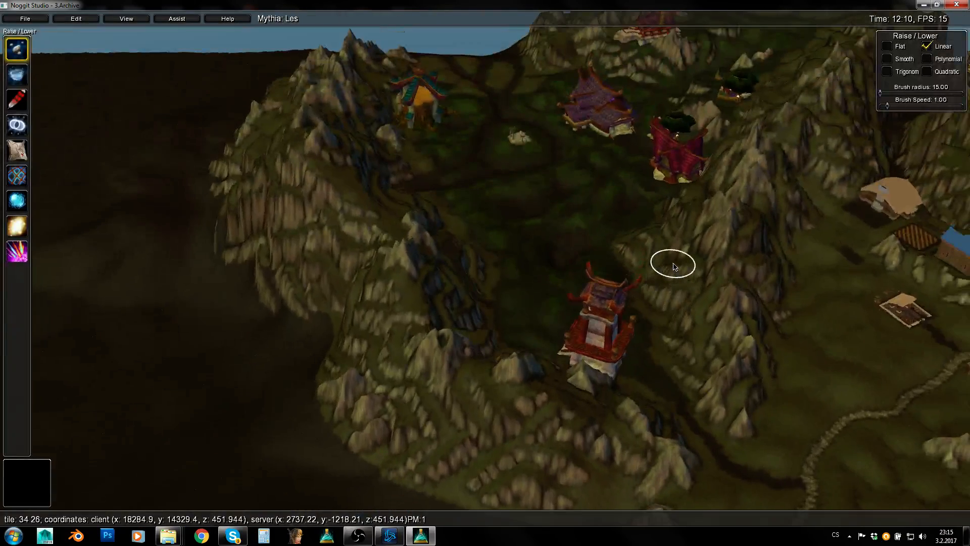
key("d")
key("w")
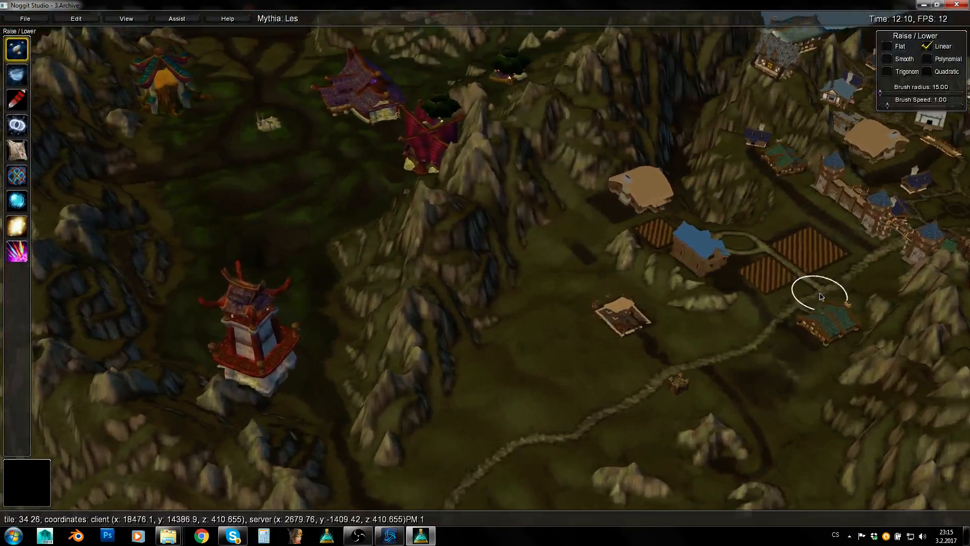
key("d")
Look over the plains and yellow-green hills, then inspect the blue-roofed farmhouse beside the striped fields
right_click_drag(818, 290, 367, 288)
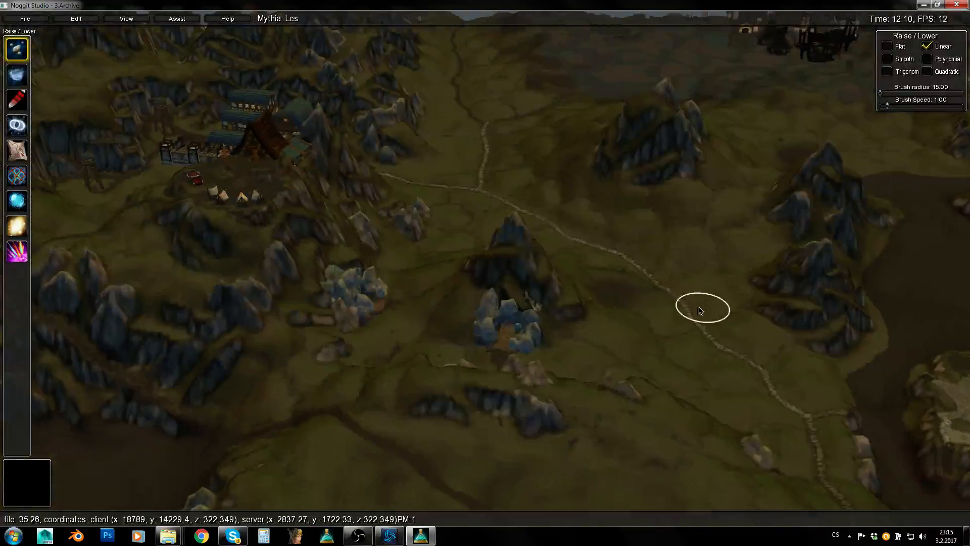
right_click_drag(699, 310, 271, 266)
mouse_move(734, 269)
right_mouse_down()
mouse_move(615, 301)
mouse_move(428, 322)
mouse_move(483, 271)
mouse_move(486, 227)
right_mouse_up()
key("w")
key("e")
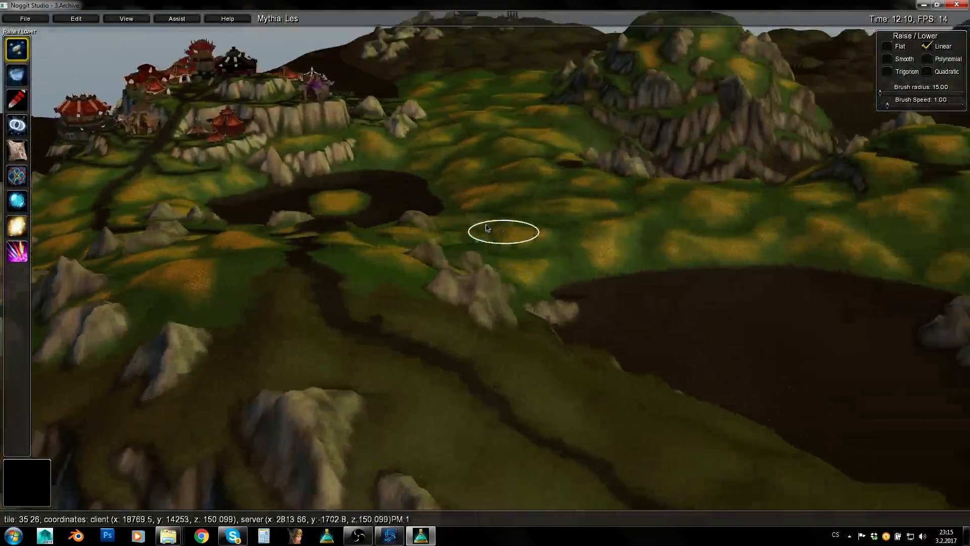
right_click_drag(258, 242, 312, 242)
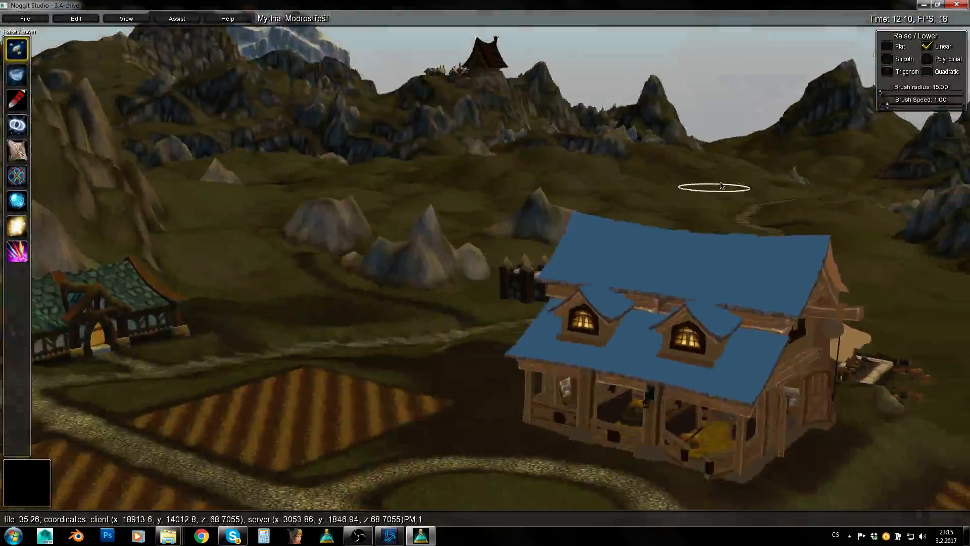
right_click_drag(721, 186, 668, 181)
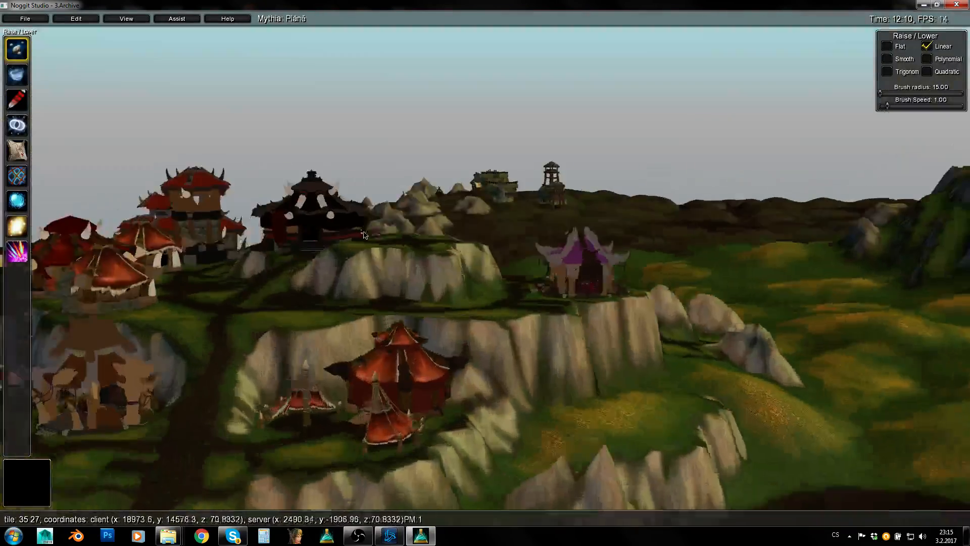
Inspect the red-roofed settlement on its cliffs and the surrounding yellow-green hills, toggling the doodad model display
key("w")
right_click_drag(364, 235, 738, 294)
key("s")
key("q")
key("w")
right_click_drag(599, 288, 685, 298)
key("F1")
right_click_drag(602, 298, 485, 381)
key("s")
right_click_drag(708, 230, 621, 220)
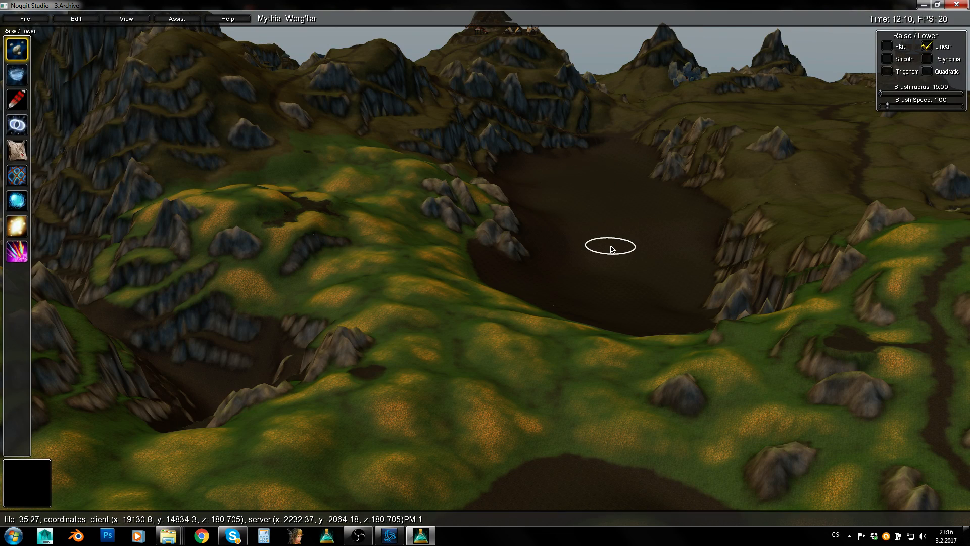
Survey the dry lake basin, the mountain camp and the walled town with its farmland from high above
key("q")
key("w")
right_click_drag(610, 247, 663, 293)
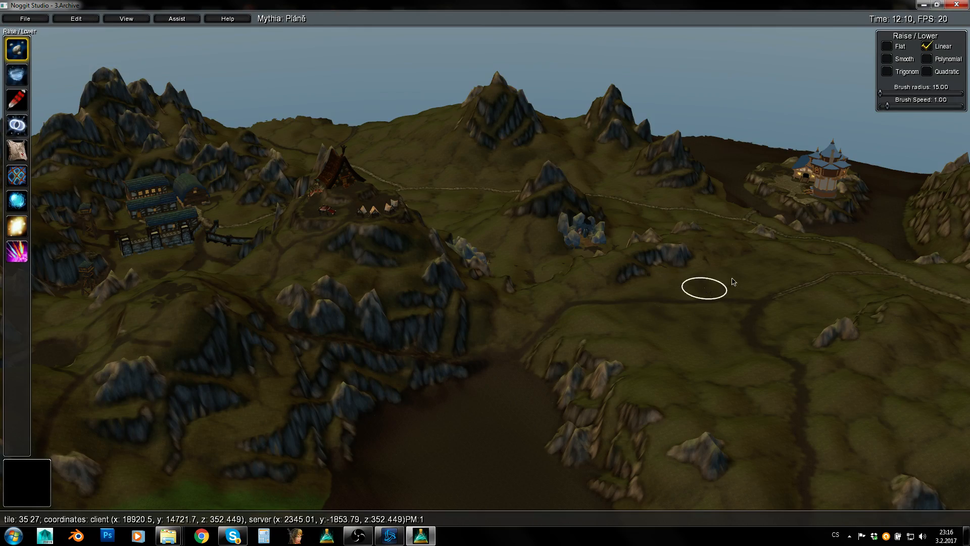
right_click_drag(734, 281, 629, 362)
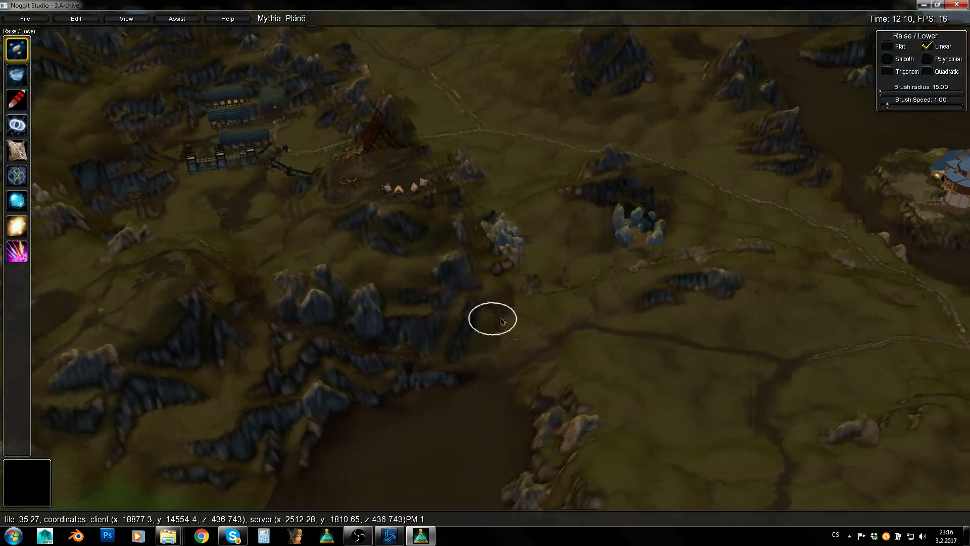
key("w")
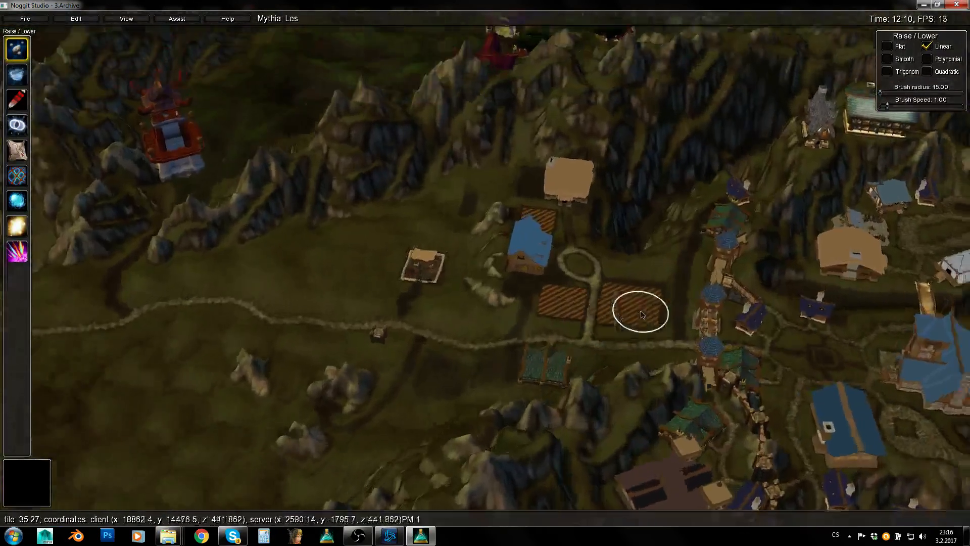
right_click_drag(640, 314, 374, 303)
right_click_drag(776, 314, 404, 282)
right_click_drag(782, 303, 505, 314)
key("e")
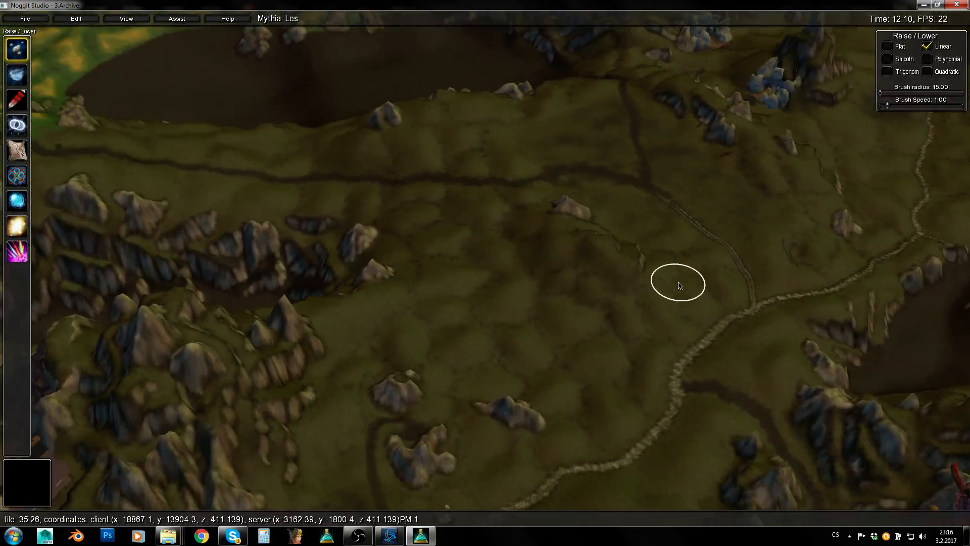
Examine the overall terrain from above the farmland, covering the winding road, pagoda valley, tower island and red-roofed settlement
key("s")
right_click_drag(678, 283, 625, 258)
right_click_drag(536, 264, 768, 297)
key("a")
key("e")
right_click_drag(467, 276, 634, 300)
right_click_drag(485, 284, 663, 275)
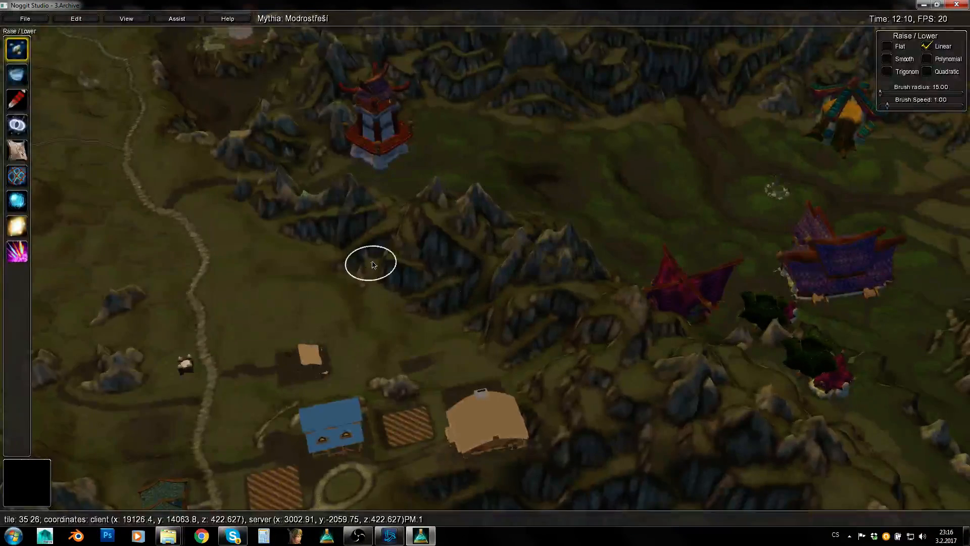
right_click_drag(373, 265, 472, 243)
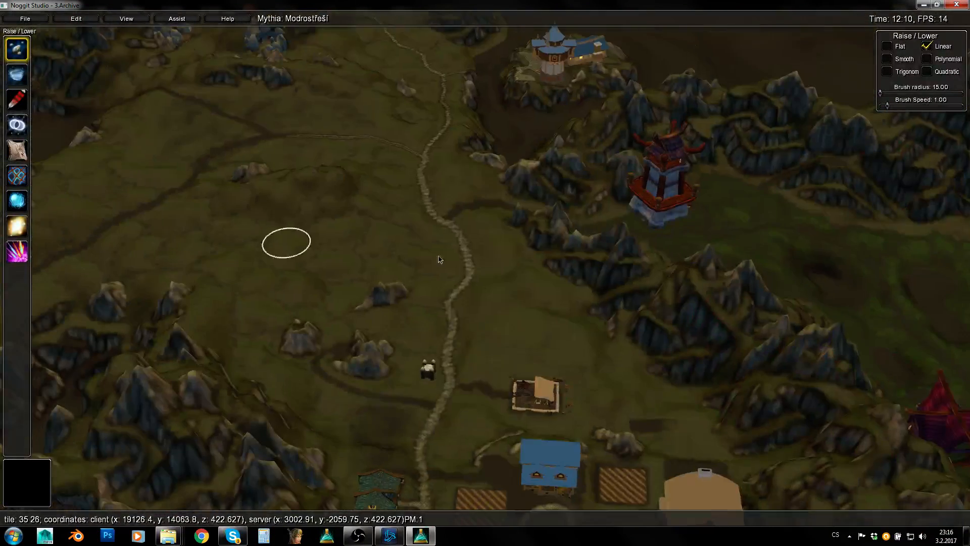
right_click_drag(282, 243, 577, 223)
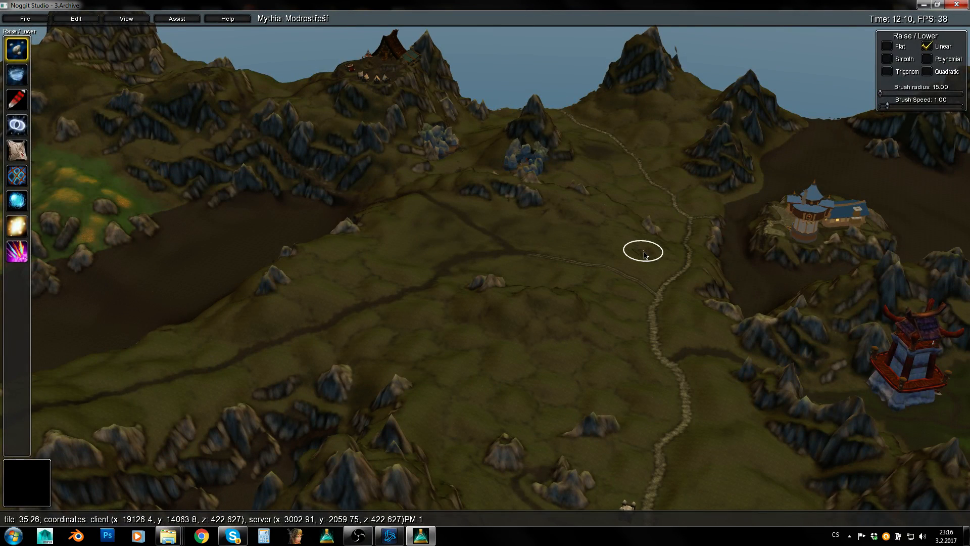
right_click_drag(695, 271, 481, 282)
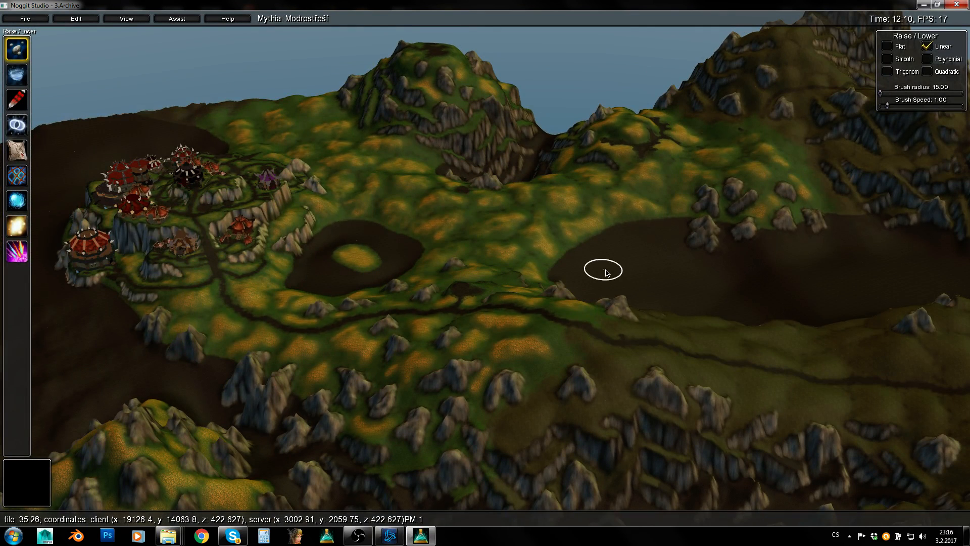
right_click_drag(430, 255, 756, 258)
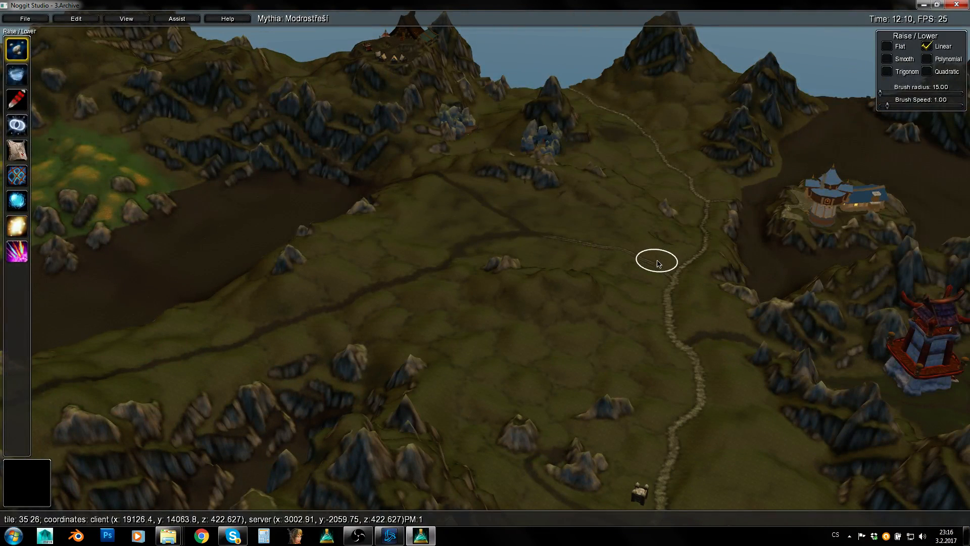